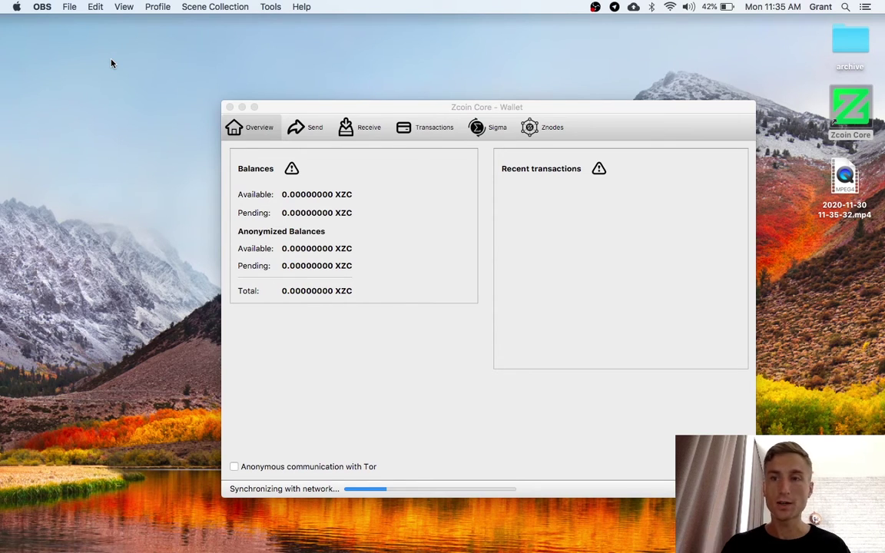
- Back up the Zcoin Core wallet as wallet_backup.dat on the desktop, then bring up Brave
{"action": "left_click", "coordinate": [365, 112]}
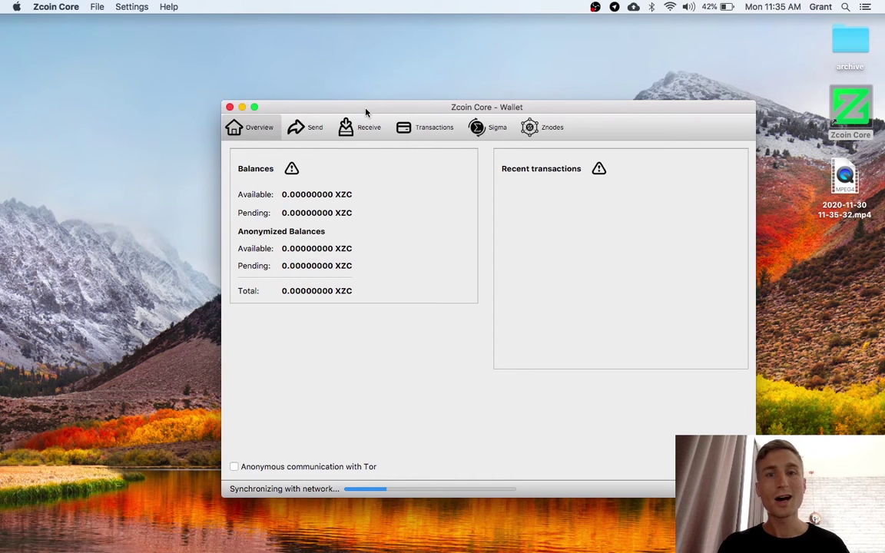
{"action": "left_click", "coordinate": [97, 6]}
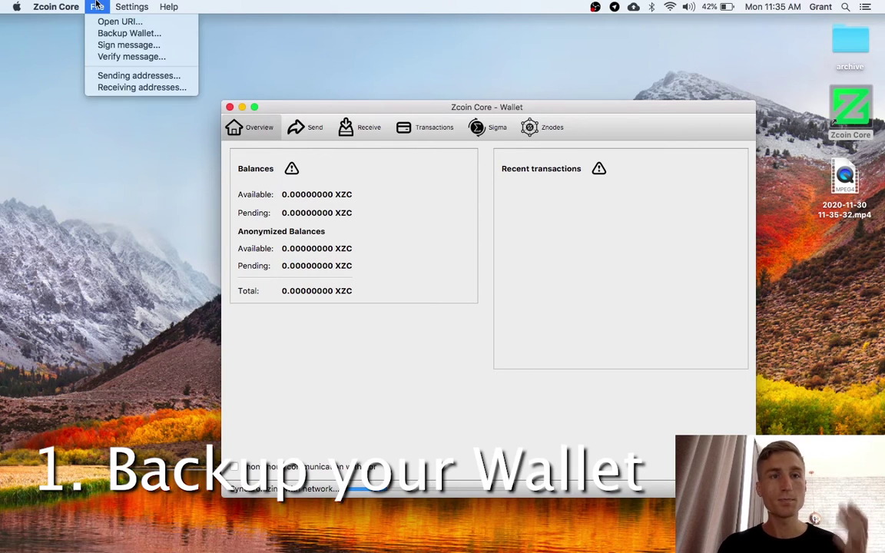
{"action": "left_click", "coordinate": [109, 33]}
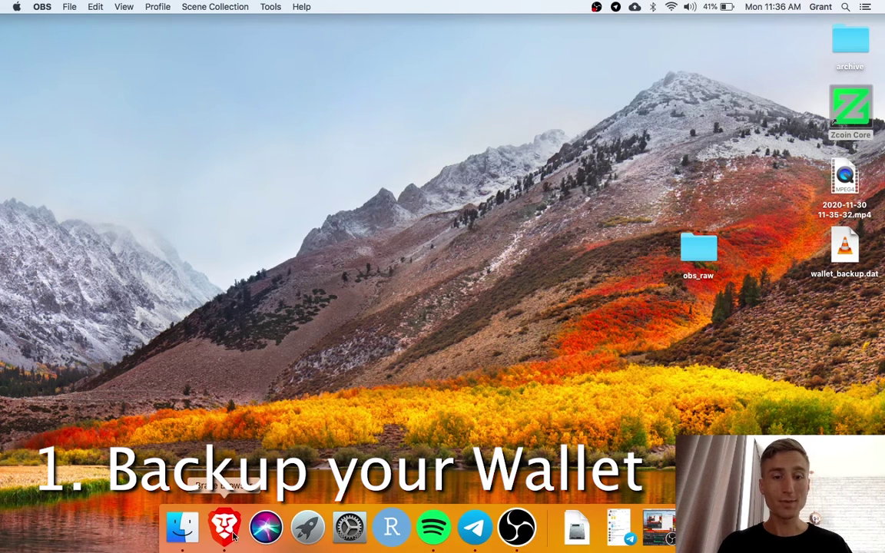
{"action": "left_click", "coordinate": [226, 530]}
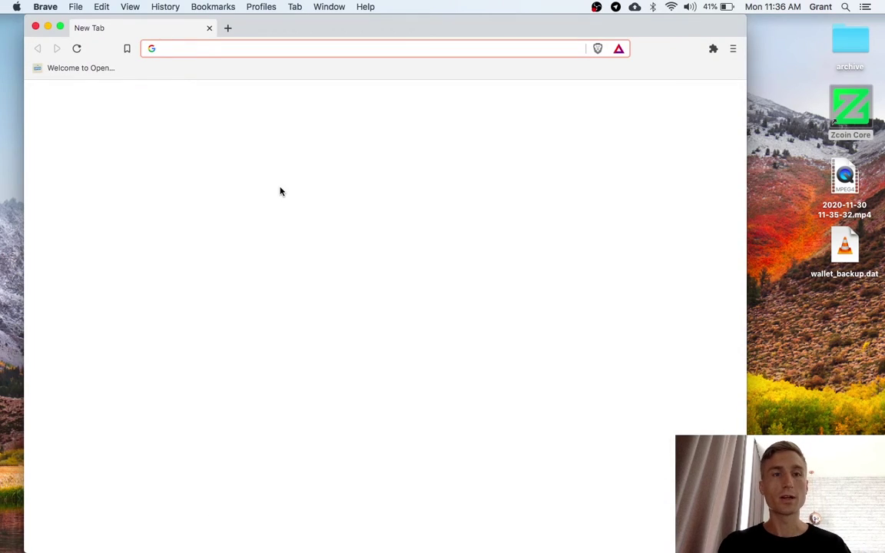
- Load firo.org and download the Qt wallet for macOS (firo-0.14.1.2-macos.dmg)
{"action": "type", "text": "firo."}
{"action": "key", "text": "Return"}
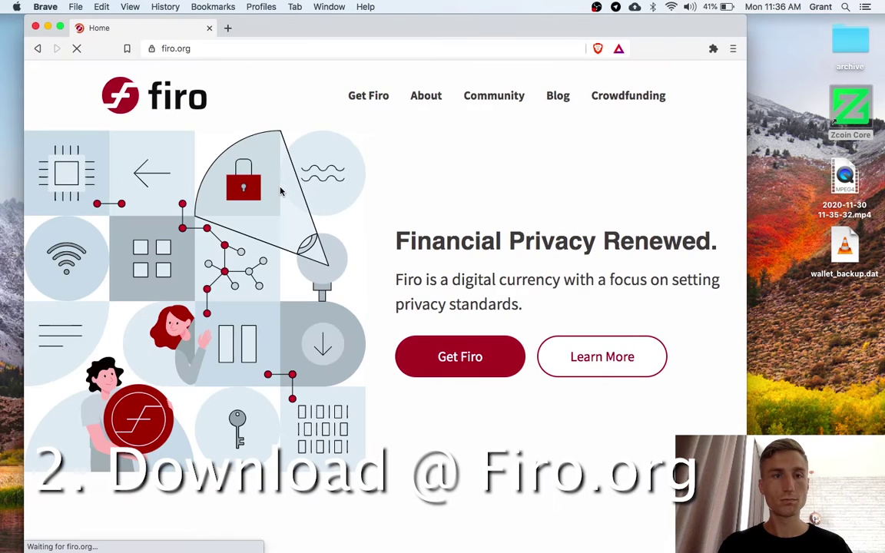
{"action": "left_click", "coordinate": [464, 352]}
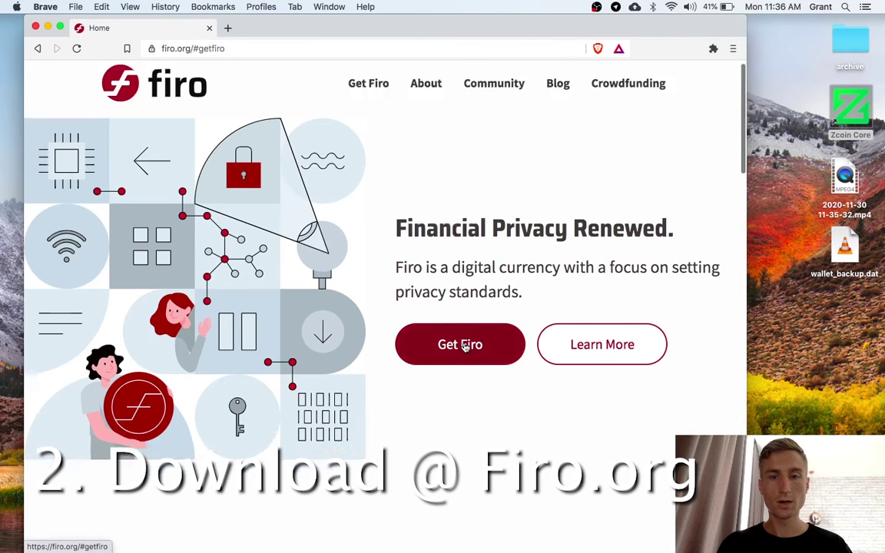
{"action": "left_click", "coordinate": [182, 375]}
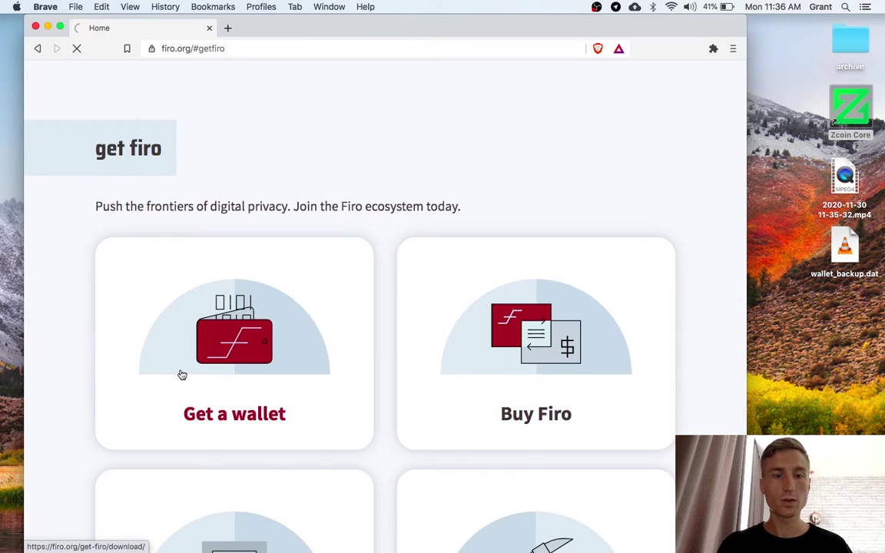
{"action": "scroll", "coordinate": [136, 279], "scroll_direction": "down", "scroll_amount": 4}
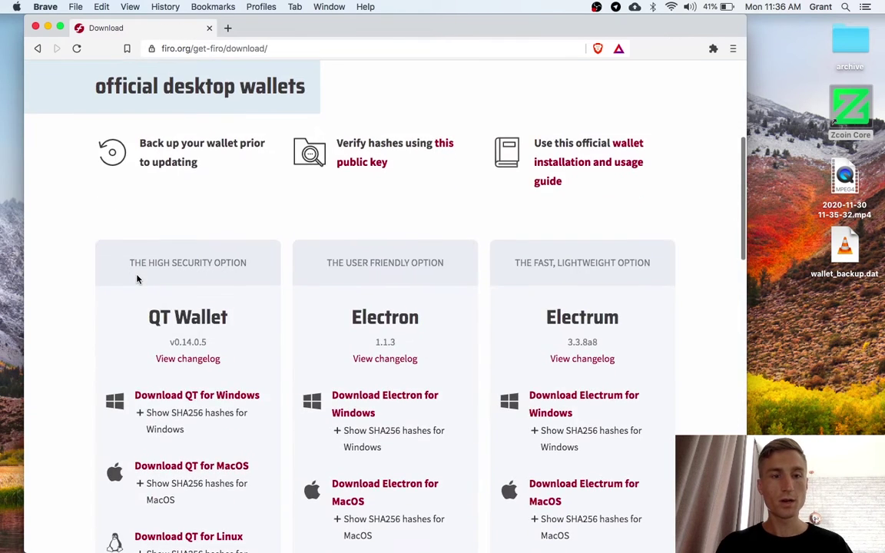
{"action": "scroll", "coordinate": [137, 279], "scroll_direction": "down", "scroll_amount": 3}
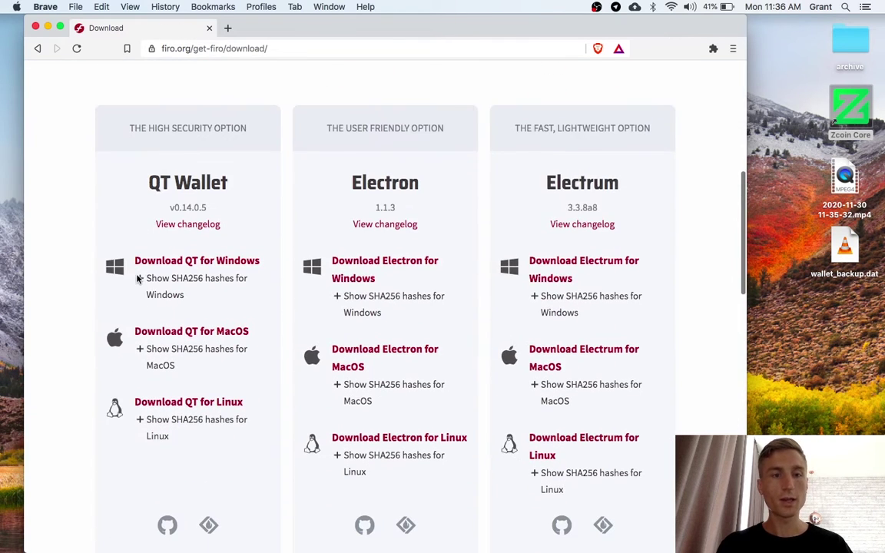
{"action": "left_click", "coordinate": [189, 334]}
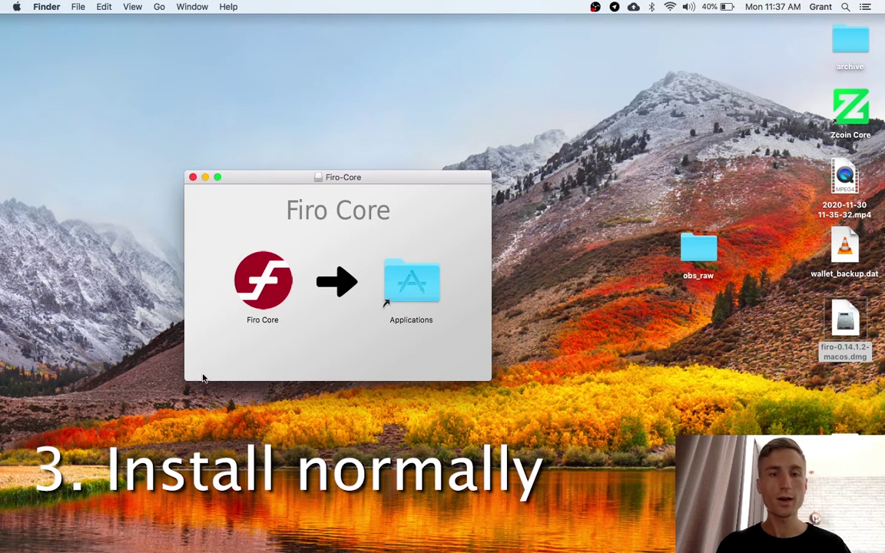
- Drag the Firo Core app from the disk image onto the Applications shortcut
{"action": "left_click_drag", "start_coordinate": [263, 281], "coordinate": [409, 286]}
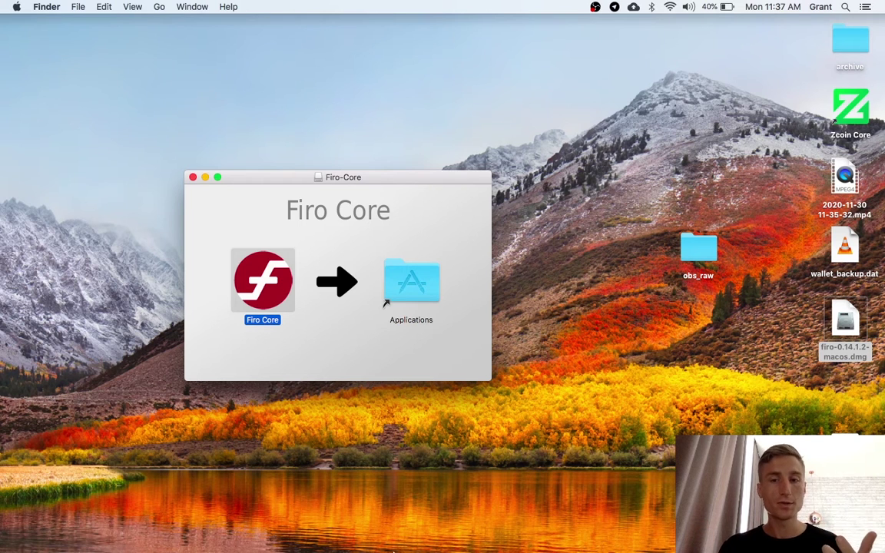
{"action": "mouse_move", "coordinate": [265, 538]}
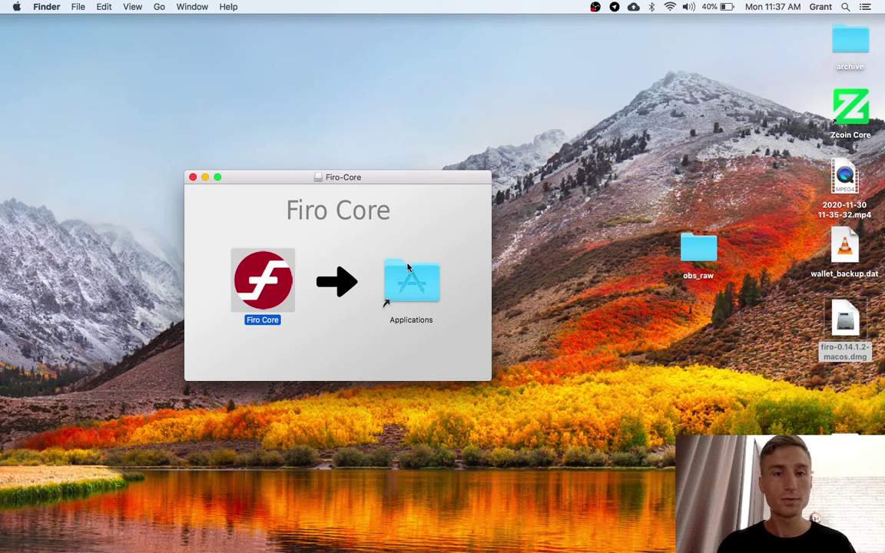
- Launch Firo Core from Applications, approving the downloaded-from-Internet warning
{"action": "left_click", "coordinate": [408, 282]}
{"action": "double_click", "coordinate": [407, 284]}
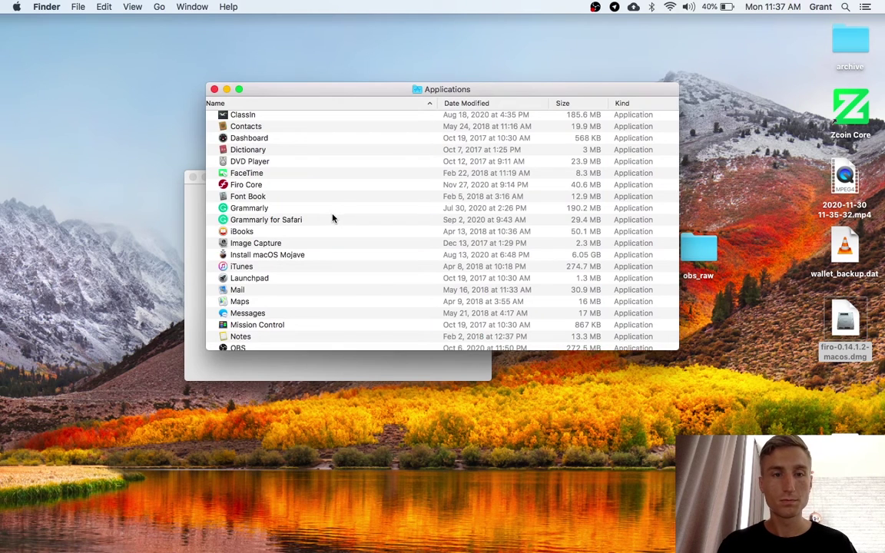
{"action": "left_click", "coordinate": [255, 186]}
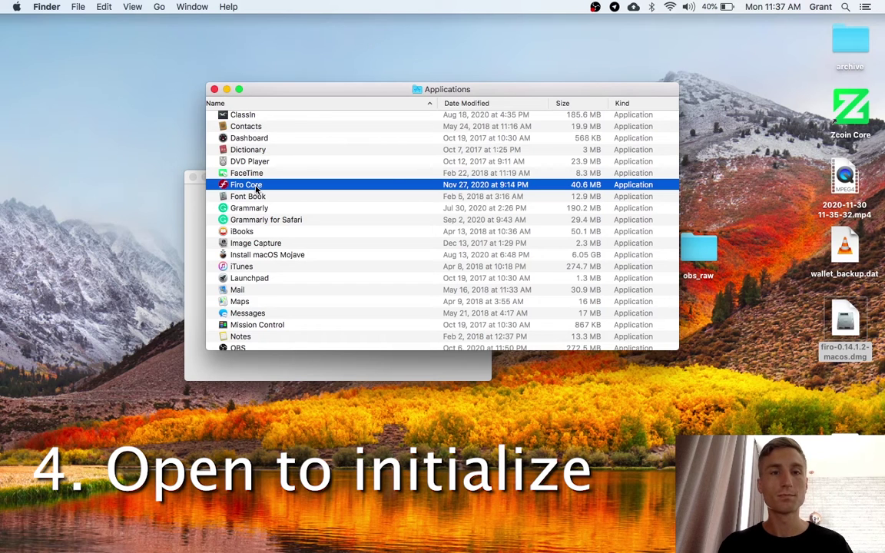
{"action": "double_click", "coordinate": [256, 188]}
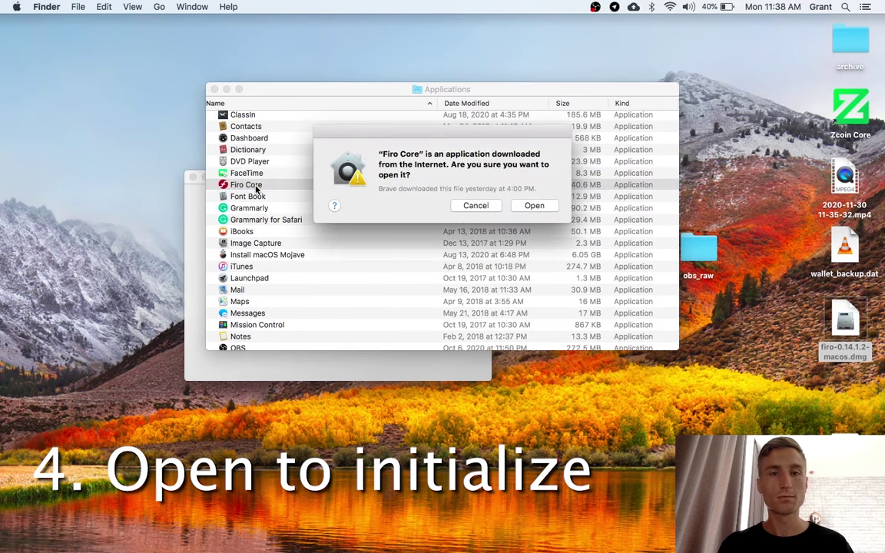
{"action": "left_click", "coordinate": [525, 206]}
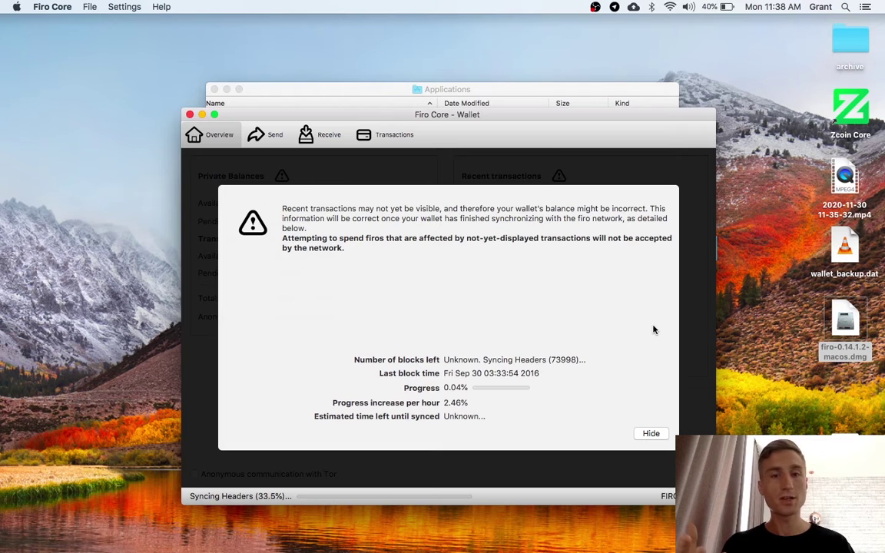
- Quit the initializing Firo Core wallet with Cmd+Q
{"action": "key", "text": "super+q"}
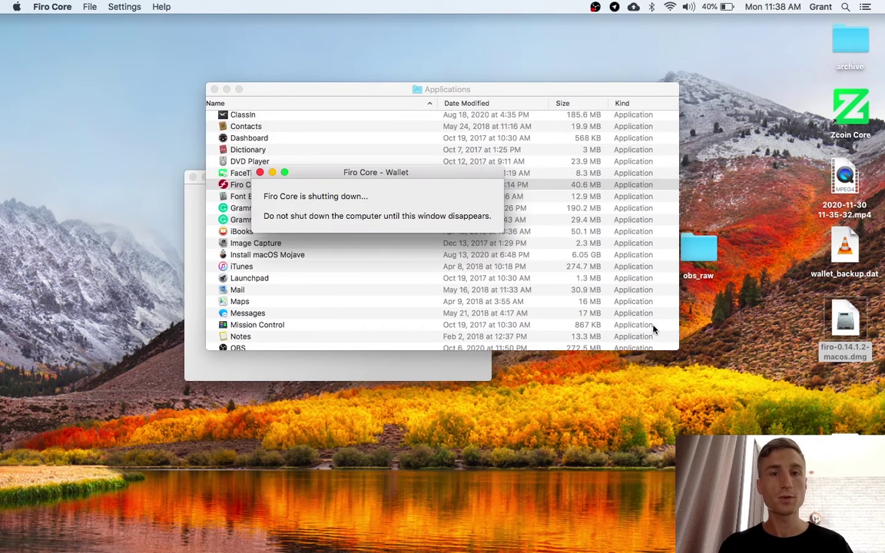
- Open Terminal through system search and move its window lower
{"action": "key", "text": "super+space"}
{"action": "type", "text": "terminal"}
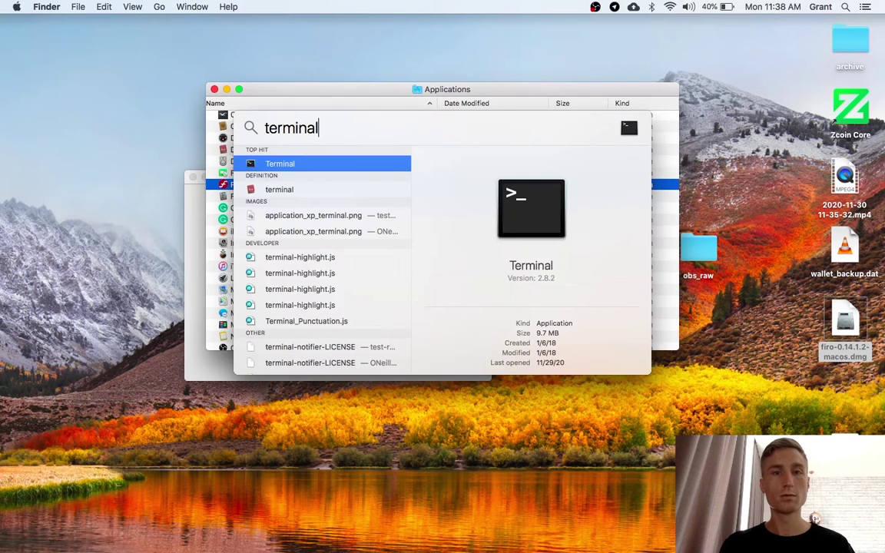
{"action": "key", "text": "Return"}
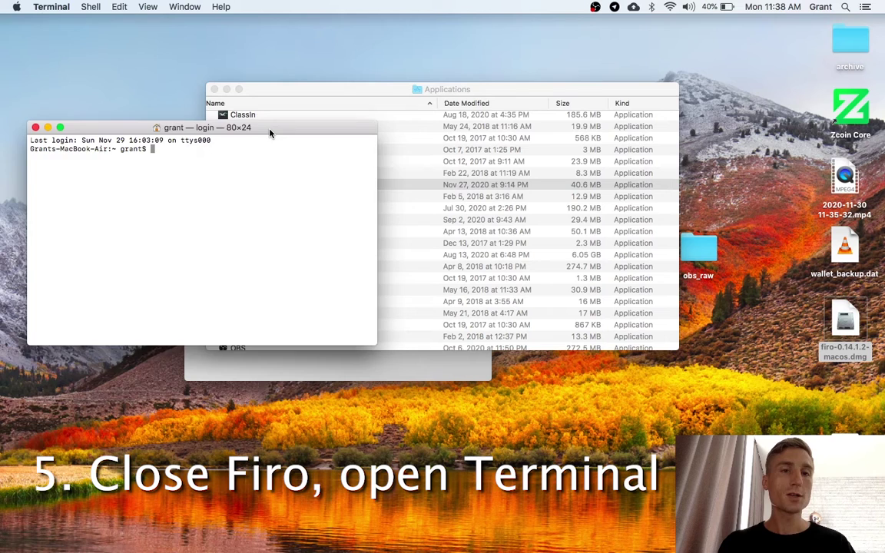
{"action": "left_click_drag", "start_coordinate": [269, 127], "coordinate": [279, 228]}
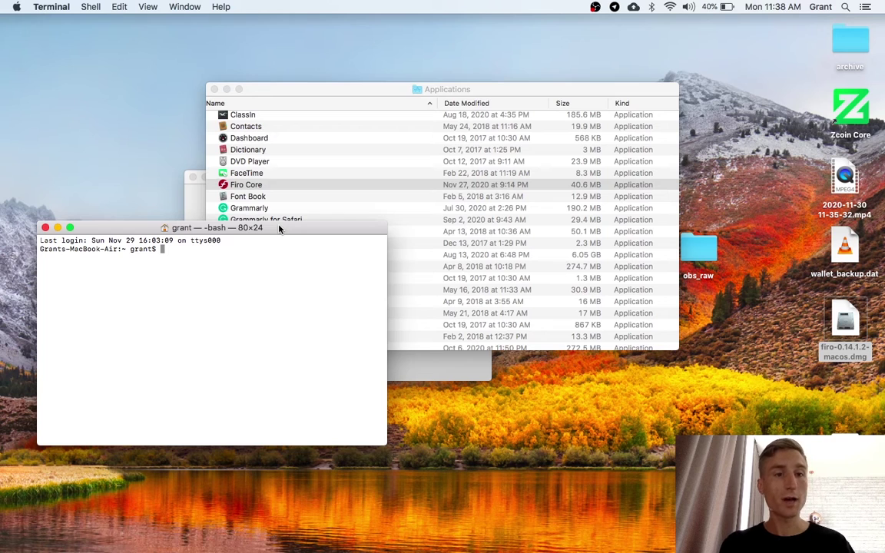
- Navigate up to the disk root, then into /Applications and list its contents
{"action": "type", "text": "cd .."}
{"action": "key", "text": "Return"}
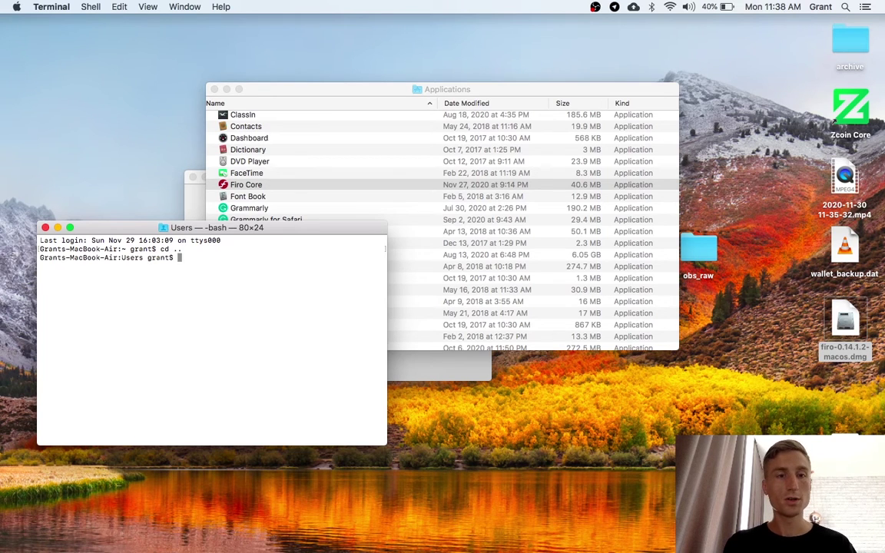
{"action": "type", "text": "cd .."}
{"action": "key", "text": "Return"}
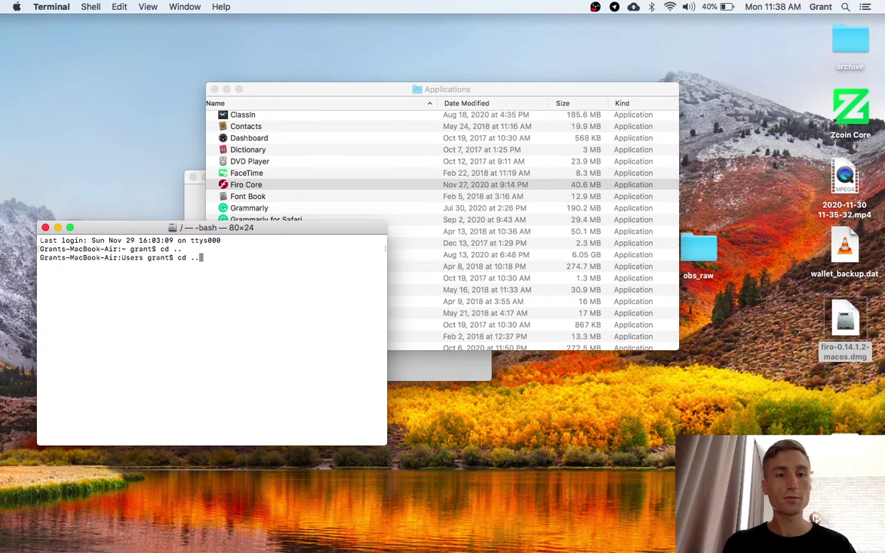
{"action": "type", "text": "cd Applications"}
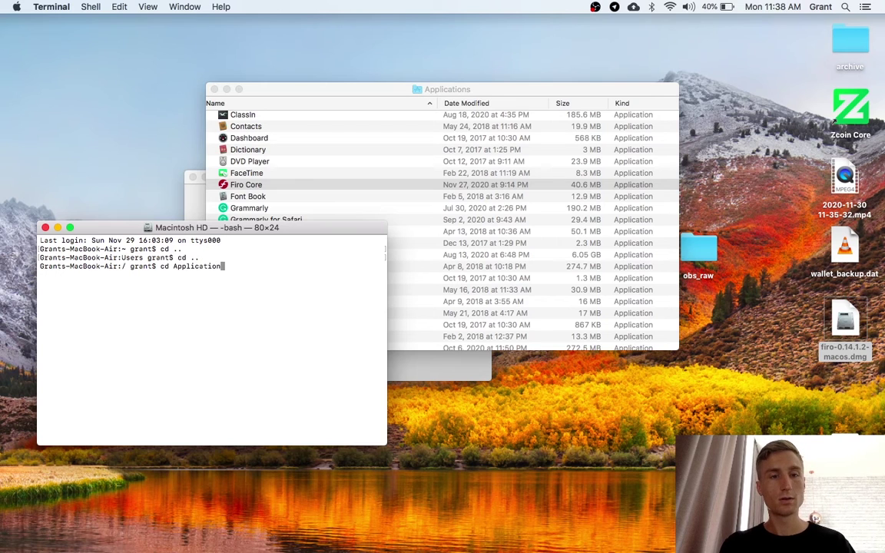
{"action": "key", "text": "Return"}
{"action": "type", "text": "ls"}
{"action": "key", "text": "Return"}
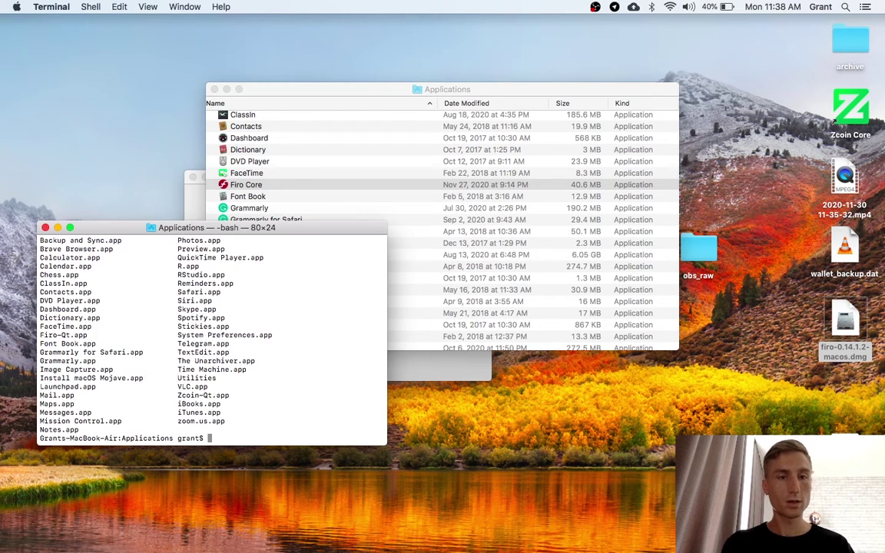
- Enter Firo-Qt.app and its Contents folder, listing each one's files
{"action": "type", "text": "cd"}
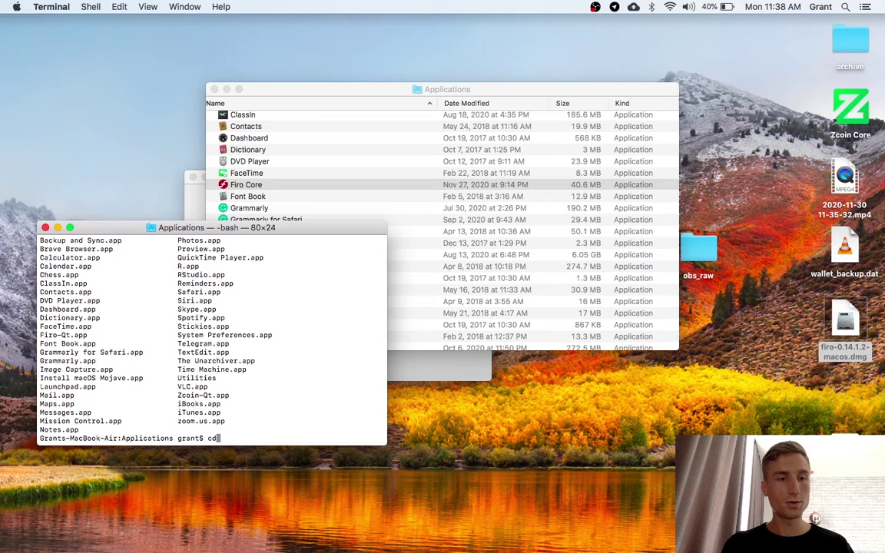
{"action": "type", "text": " Firo-Qt"}
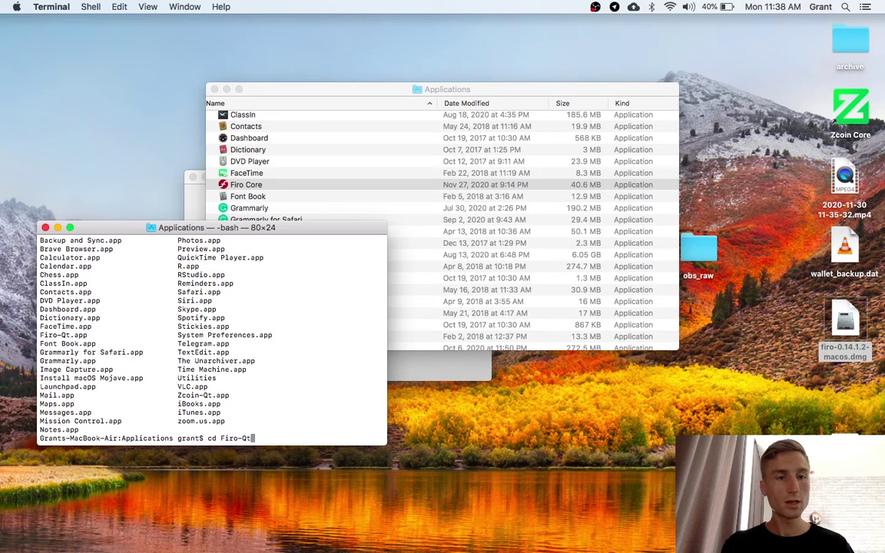
{"action": "type", "text": ".app"}
{"action": "key", "text": "Return"}
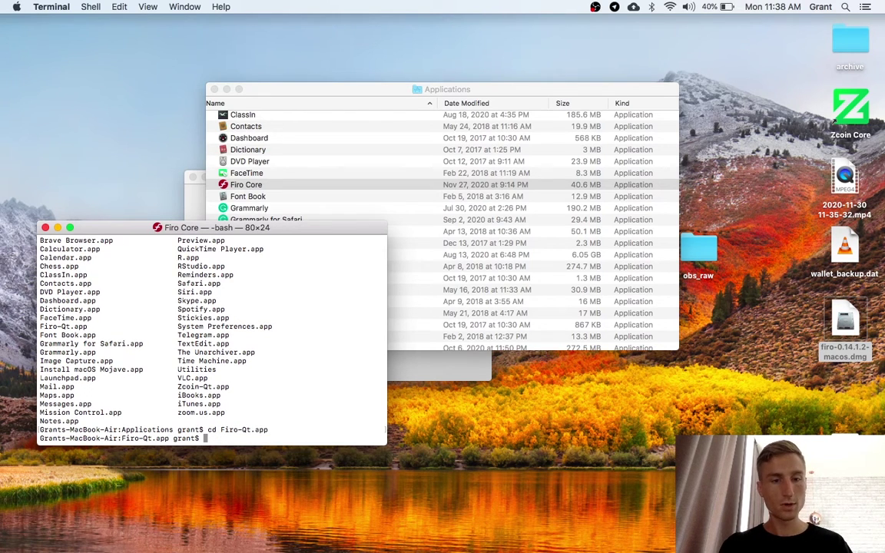
{"action": "type", "text": "ls"}
{"action": "key", "text": "Return"}
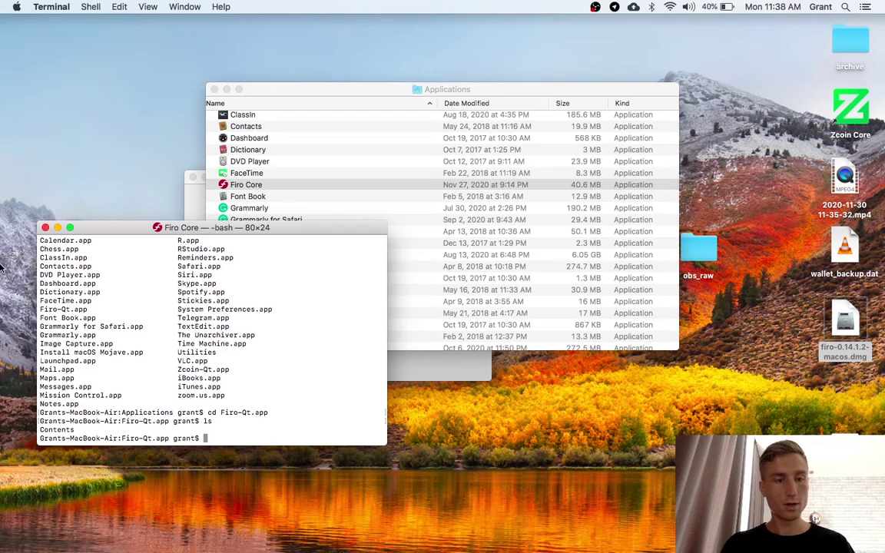
{"action": "type", "text": "cd Contents"}
{"action": "key", "text": "Return"}
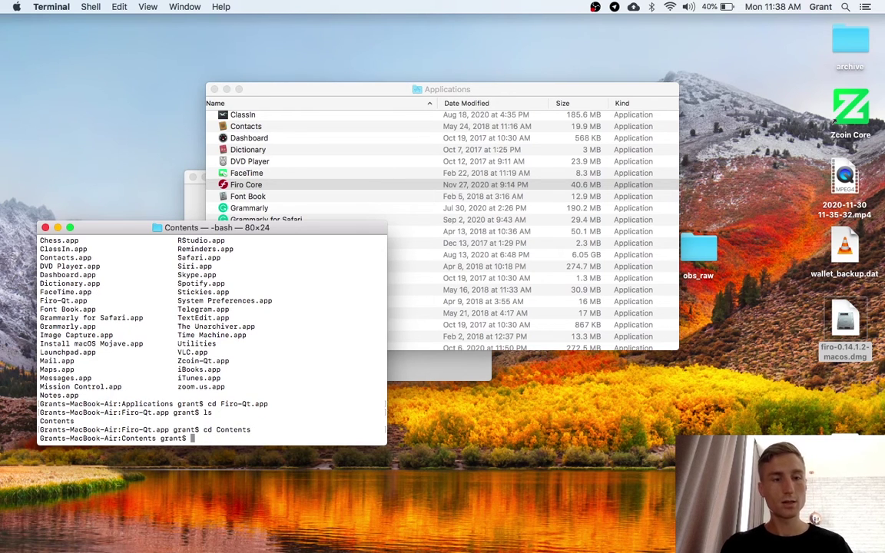
{"action": "type", "text": "ls"}
{"action": "key", "text": "Return"}
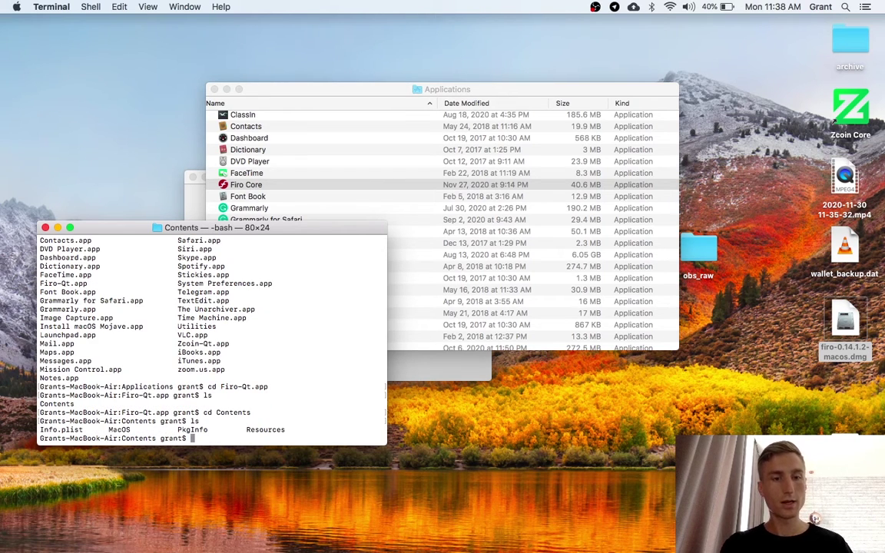
- Enter the MacOS folder and run ./Firo-Qt -testnet
{"action": "type", "text": "cd MacOS"}
{"action": "key", "text": "Return"}
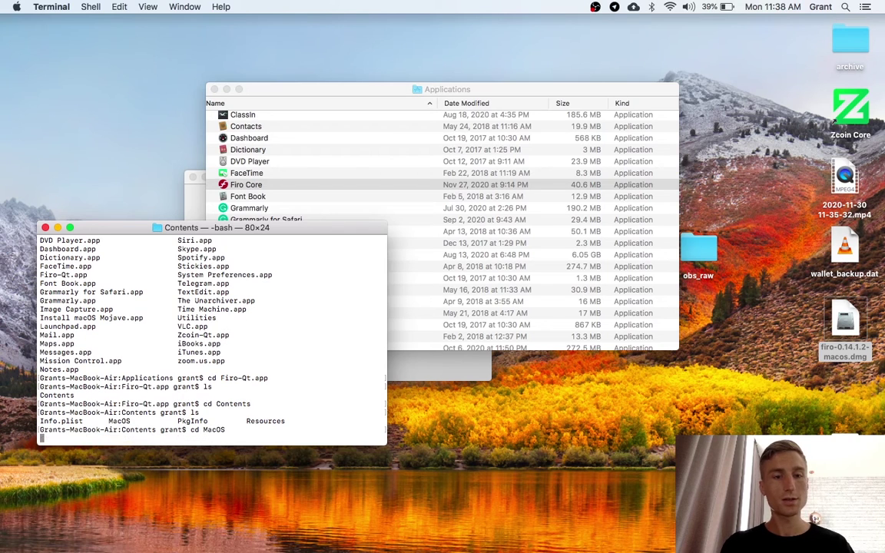
{"action": "type", "text": "ls"}
{"action": "key", "text": "Return"}
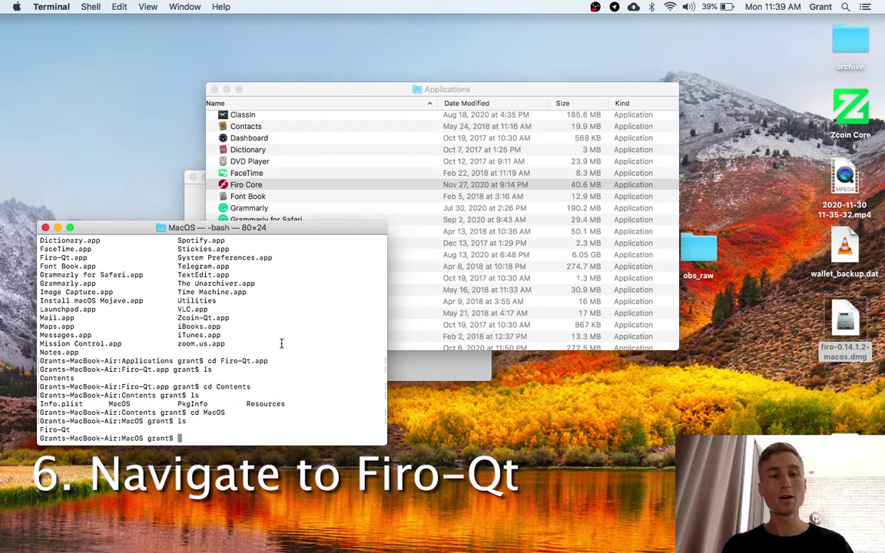
{"action": "type", "text": "./"}
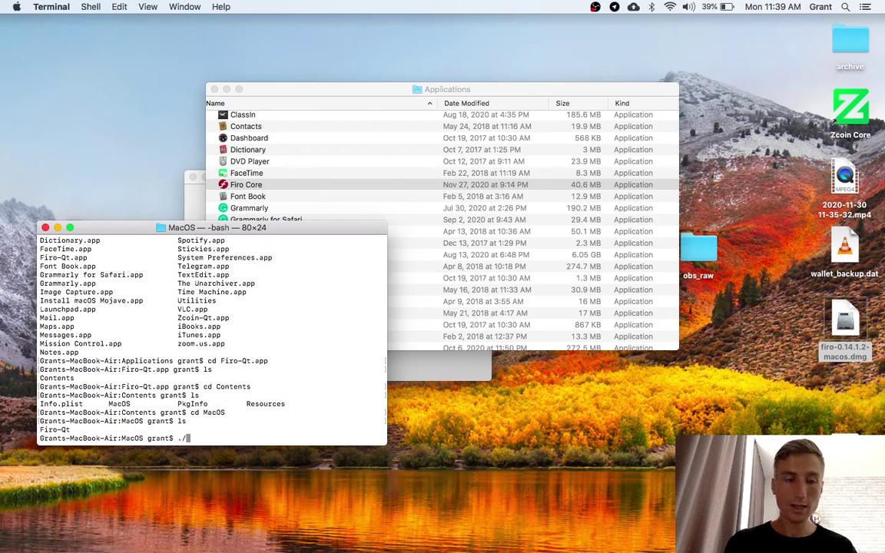
{"action": "type", "text": "Firo-Qt"}
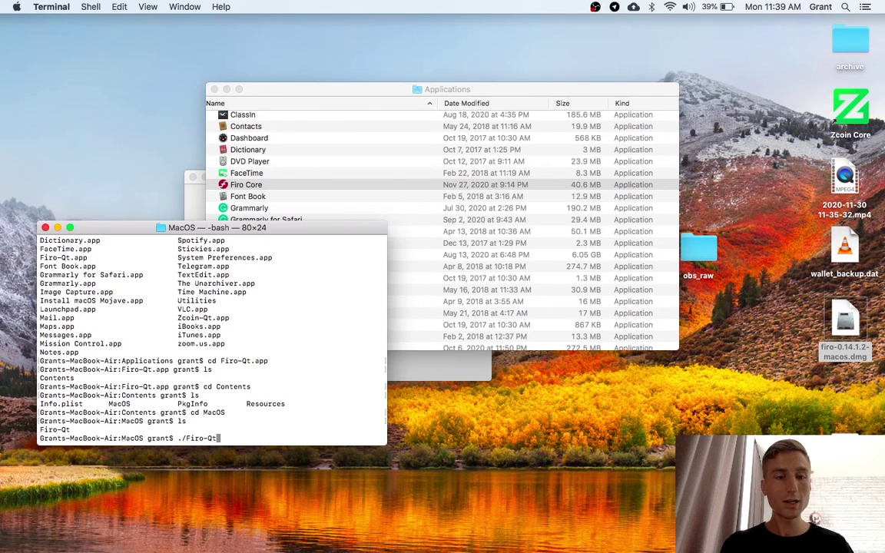
{"action": "type", "text": " -testnet"}
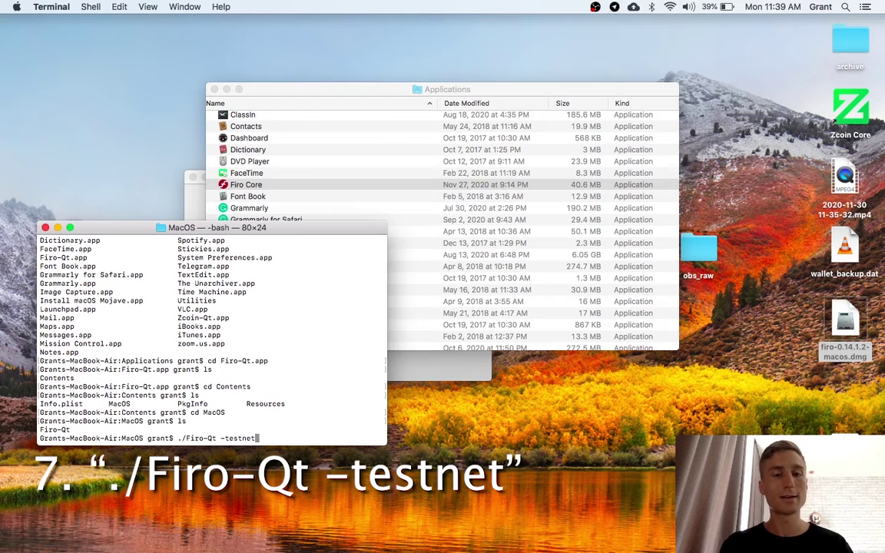
{"action": "key", "text": "Return"}
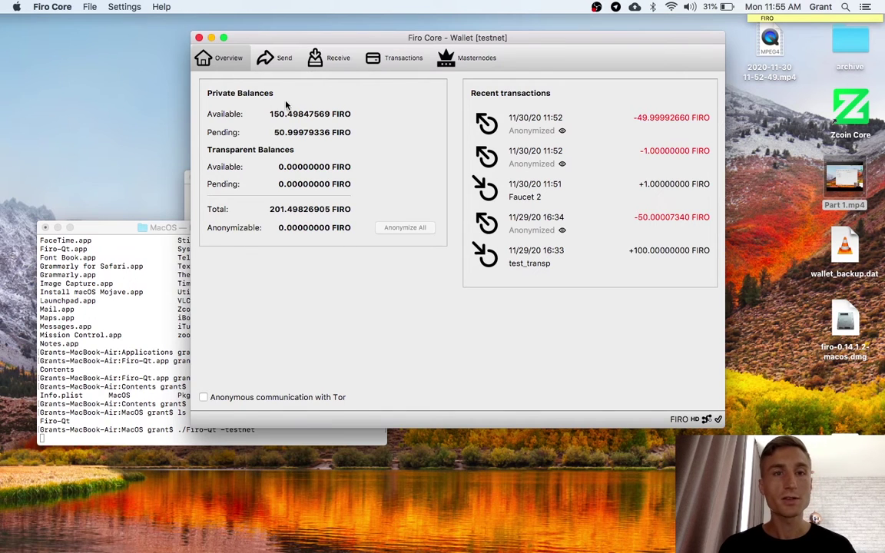
- Request payment to a new address labelled test_receive and select its address
{"action": "left_click", "coordinate": [339, 60]}
{"action": "left_click", "coordinate": [288, 113]}
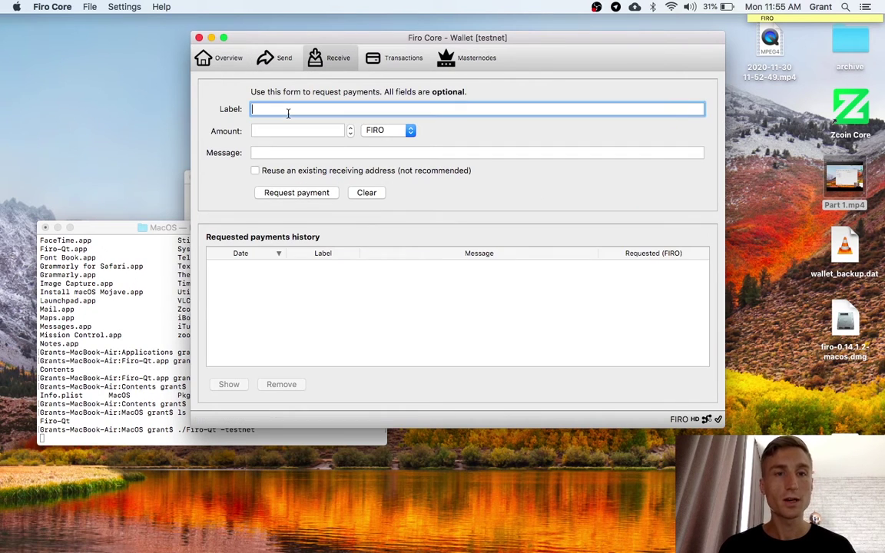
{"action": "type", "text": "test_receive"}
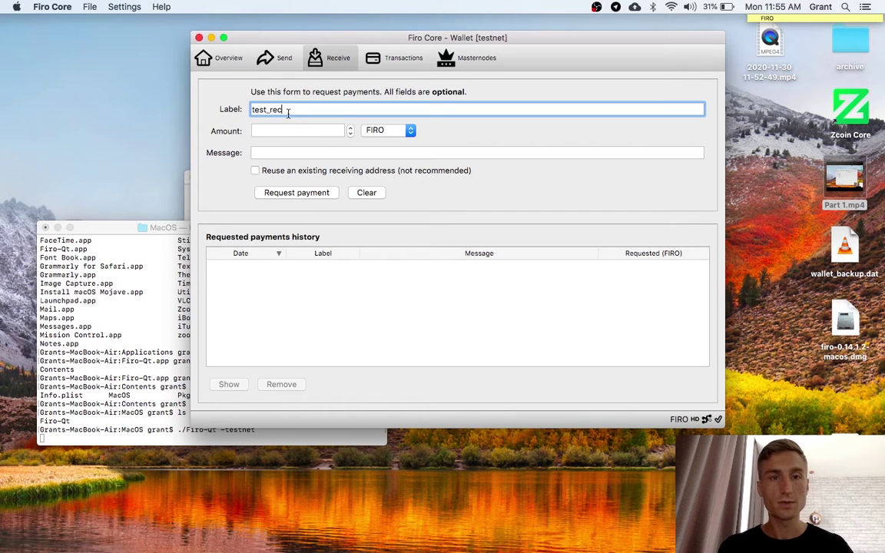
{"action": "left_click", "coordinate": [289, 193]}
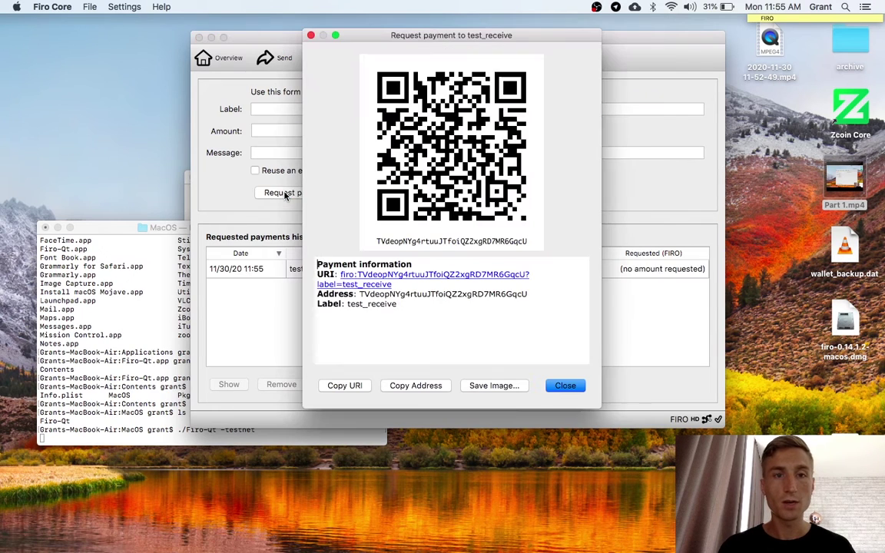
{"action": "double_click", "coordinate": [436, 293]}
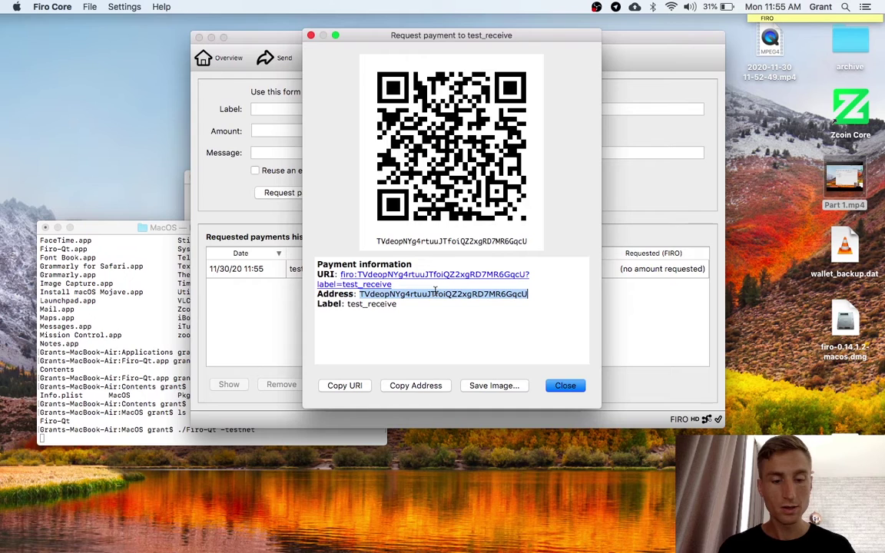
{"action": "left_click", "coordinate": [566, 385]}
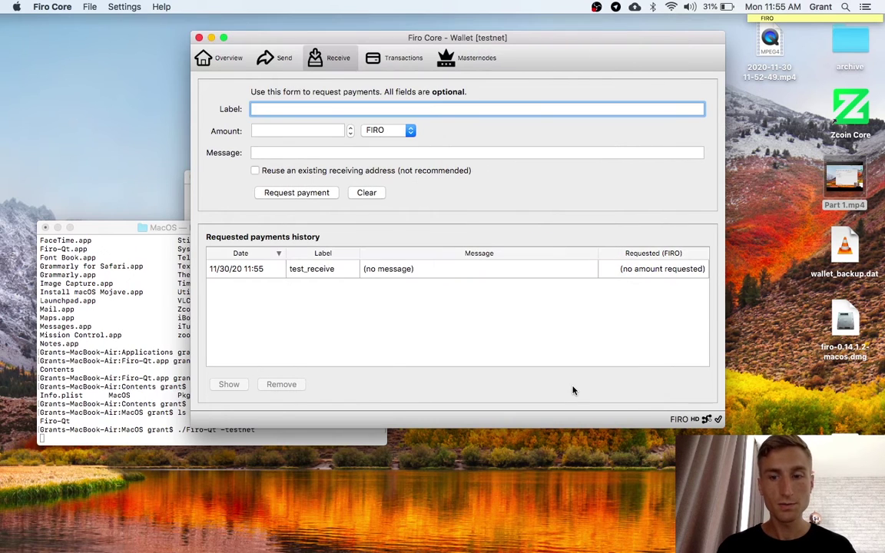
- Anonymize the received 1 FIRO from Overview, leaving 0.99993339 FIRO private pending
{"action": "left_click", "coordinate": [219, 57]}
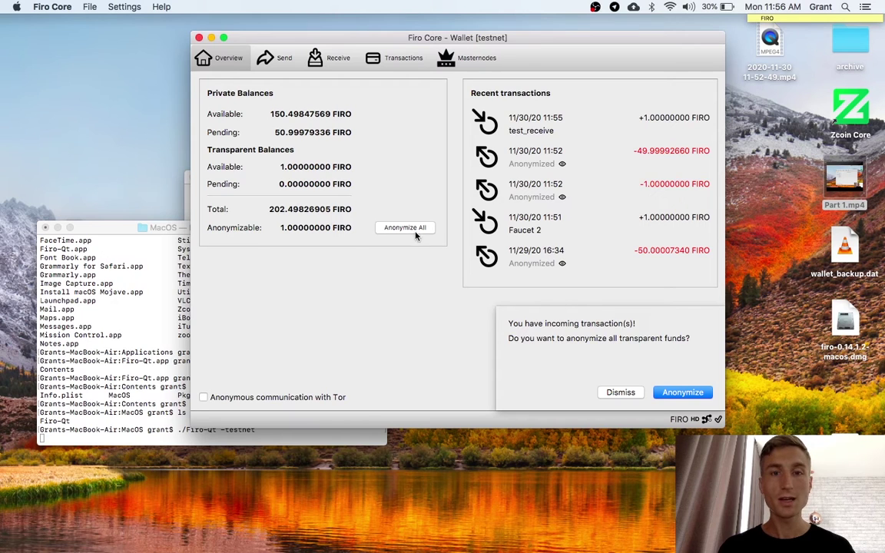
{"action": "left_click", "coordinate": [681, 392]}
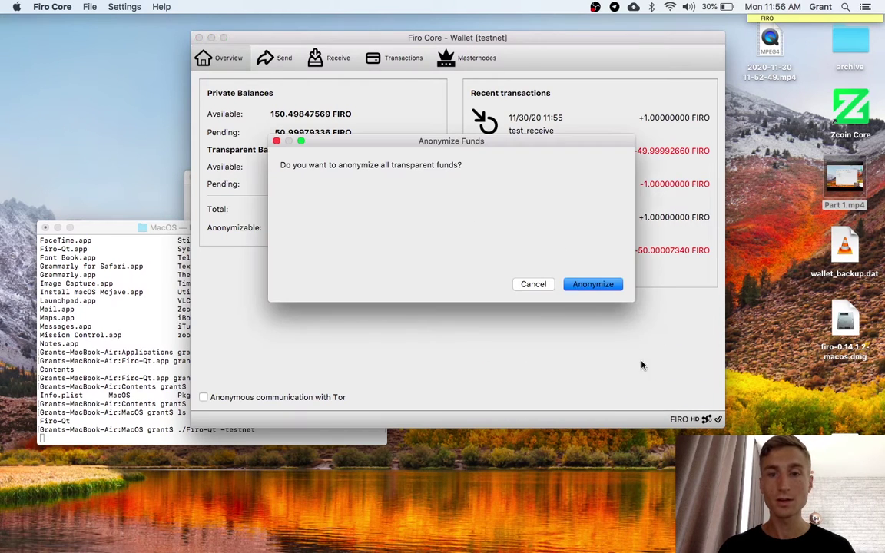
{"action": "left_click", "coordinate": [606, 285]}
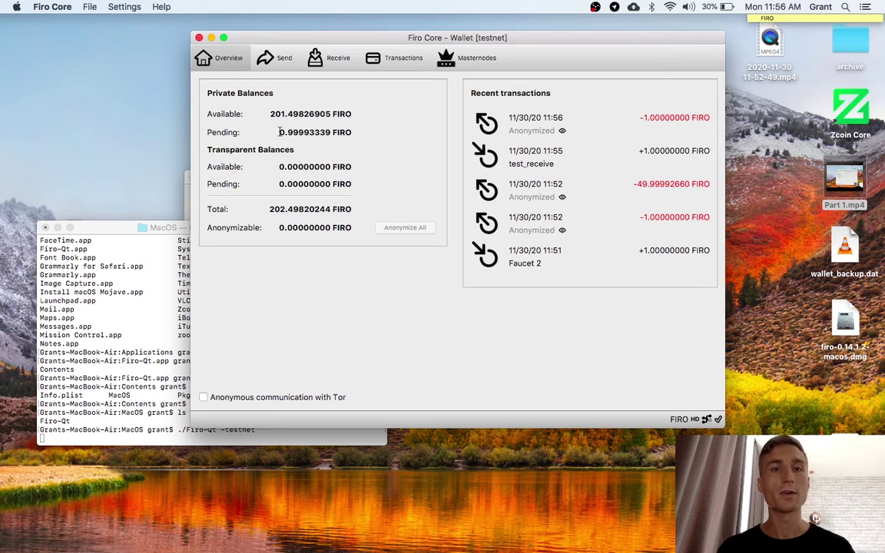
{"action": "left_click_drag", "start_coordinate": [280, 132], "coordinate": [332, 132]}
{"action": "left_click", "coordinate": [331, 132]}
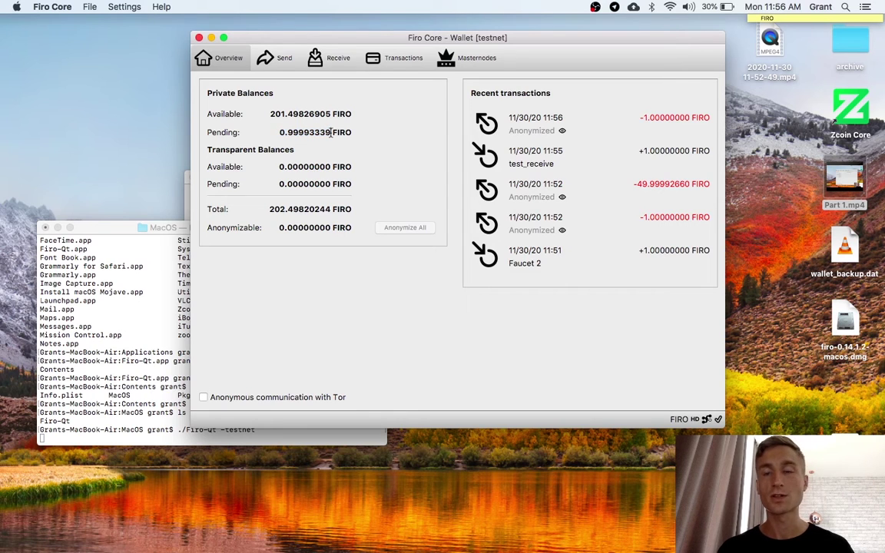
- On the Send page, compare transparent (0) and private (201.49826905 FIRO) balances, ending on private
{"action": "left_click", "coordinate": [273, 59]}
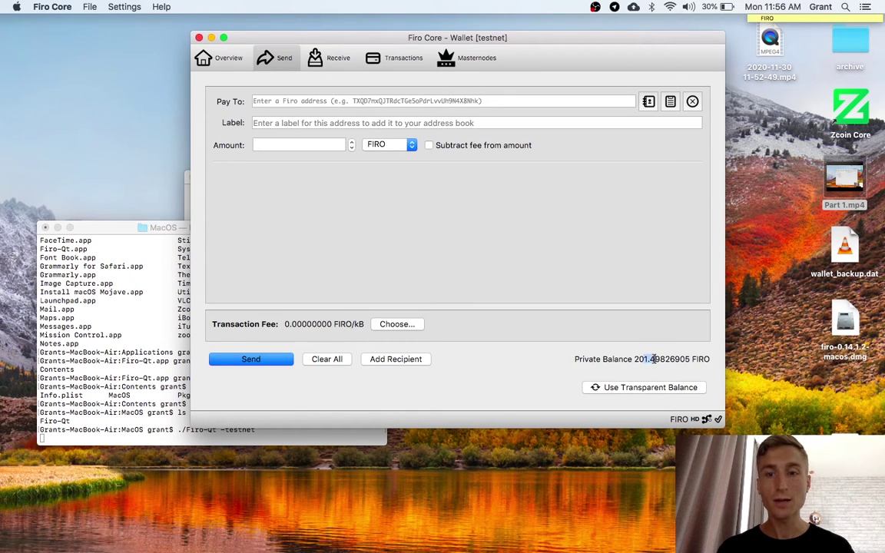
{"action": "left_click", "coordinate": [654, 388]}
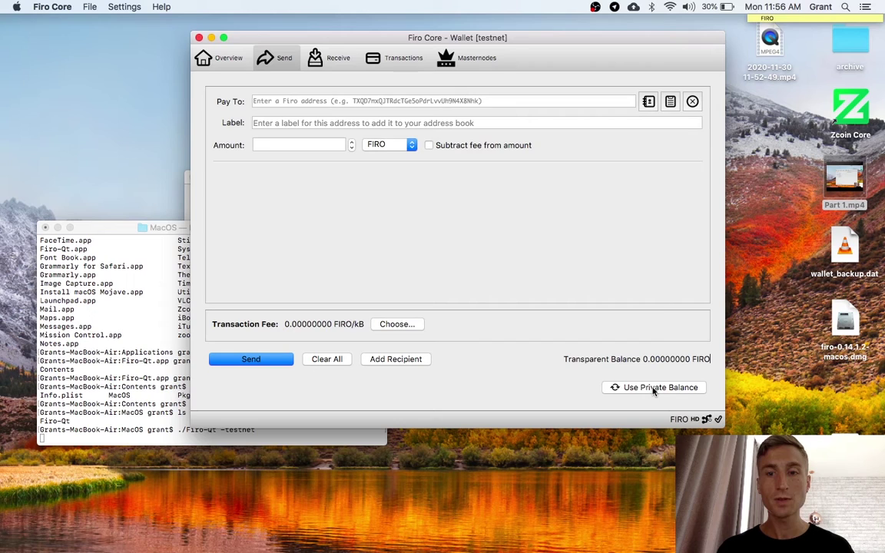
{"action": "left_click", "coordinate": [654, 388]}
{"action": "left_click", "coordinate": [654, 388]}
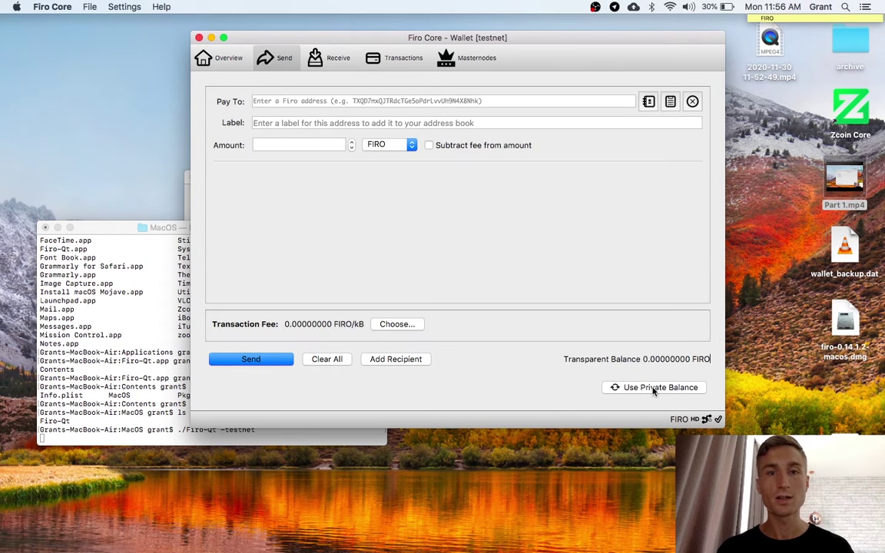
{"action": "left_click", "coordinate": [654, 388]}
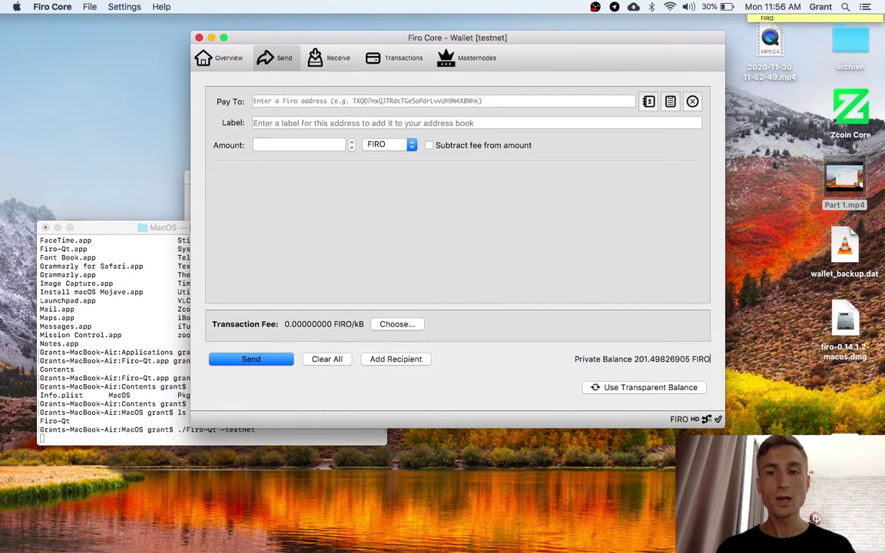
- Inspect the 11:56 anonymize and 11:55 test_receive transactions and select the receiving address
{"action": "mouse_move", "coordinate": [660, 534]}
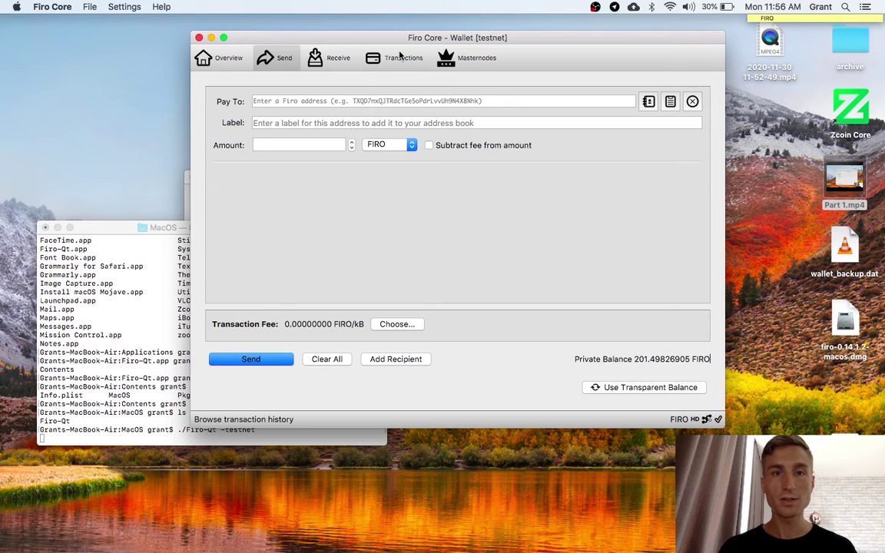
{"action": "left_click", "coordinate": [363, 54]}
{"action": "double_click", "coordinate": [445, 130]}
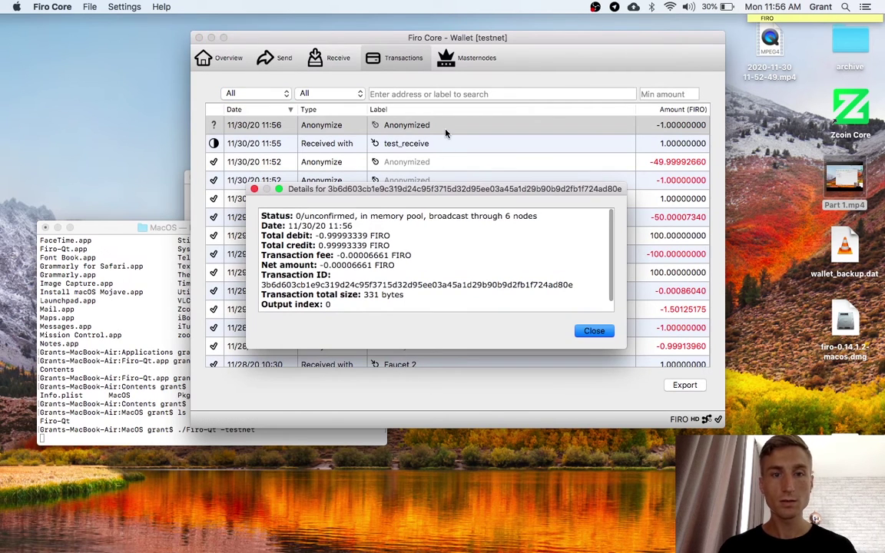
{"action": "key", "text": "Escape"}
{"action": "double_click", "coordinate": [407, 144]}
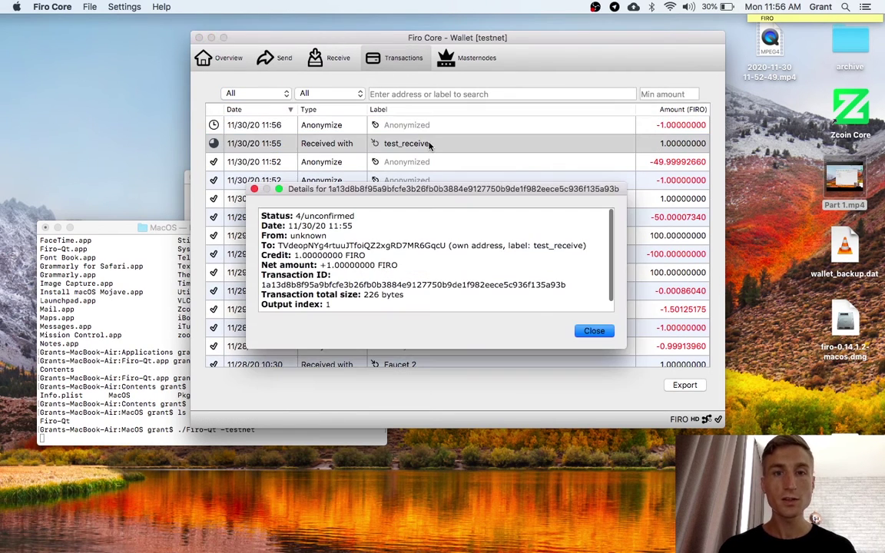
{"action": "double_click", "coordinate": [356, 245]}
{"action": "key", "text": "super+c"}
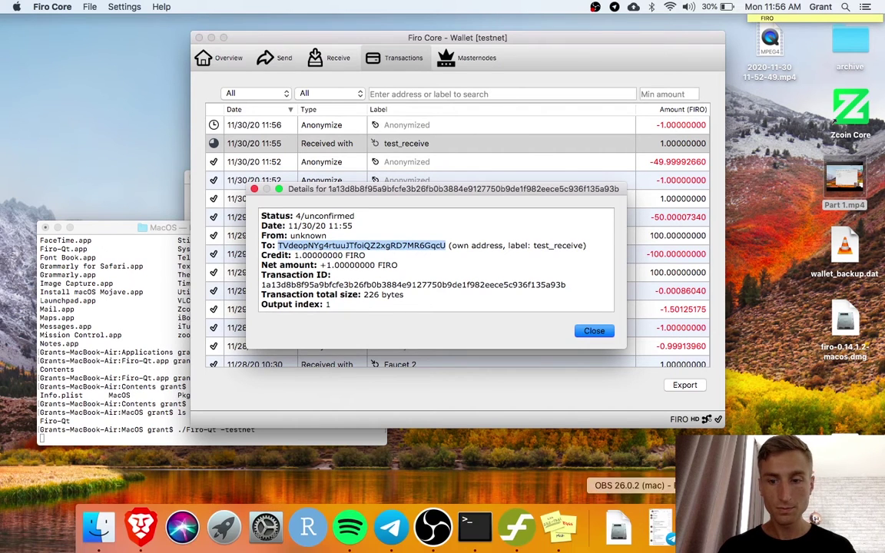
{"action": "left_click", "coordinate": [142, 527]}
- Look up the copied address in the Insight explorer and review its transaction
{"action": "left_click", "coordinate": [341, 87]}
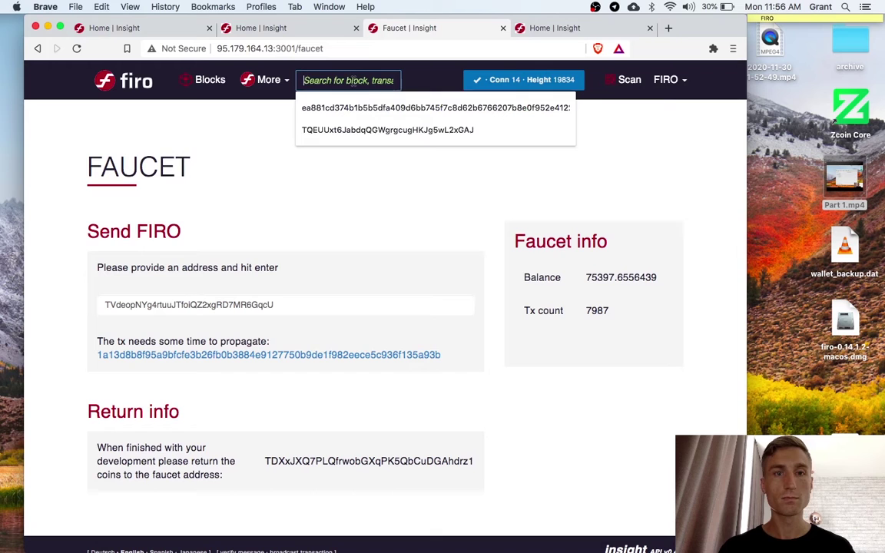
{"action": "key", "text": "super+v"}
{"action": "key", "text": "Return"}
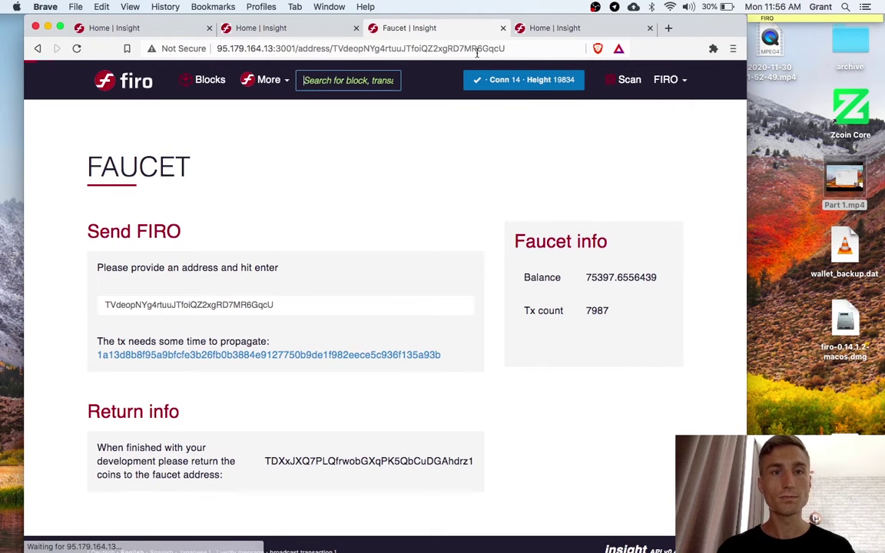
{"action": "left_click", "coordinate": [650, 28]}
{"action": "scroll", "coordinate": [364, 288], "scroll_direction": "down", "scroll_amount": 5}
{"action": "scroll", "coordinate": [365, 288], "scroll_direction": "down", "scroll_amount": 2}
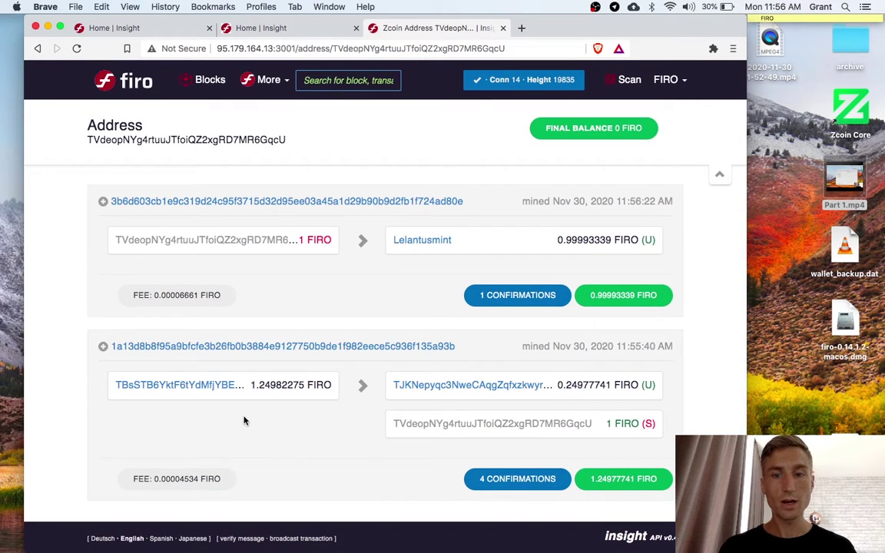
- Open the Lelantusmint output's address page and scroll through its transactions
{"action": "double_click", "coordinate": [444, 424]}
{"action": "left_click", "coordinate": [444, 424]}
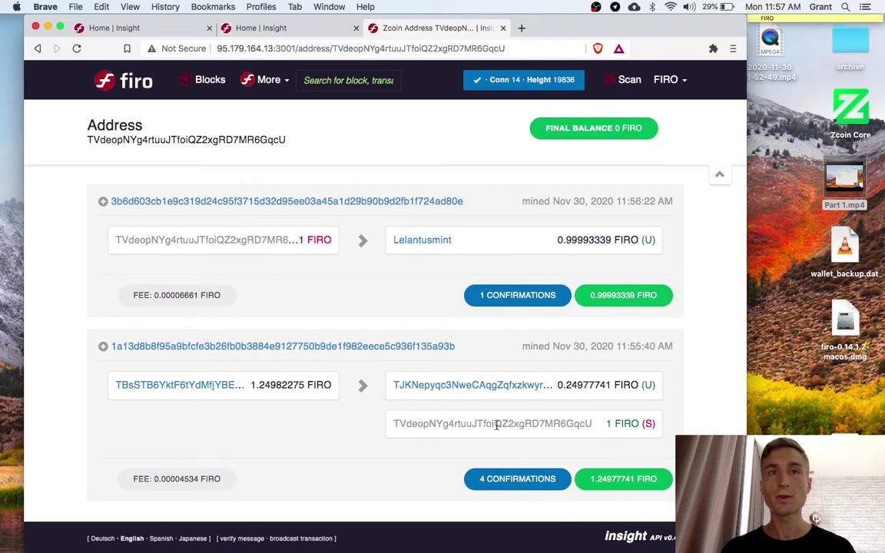
{"action": "left_click", "coordinate": [434, 244]}
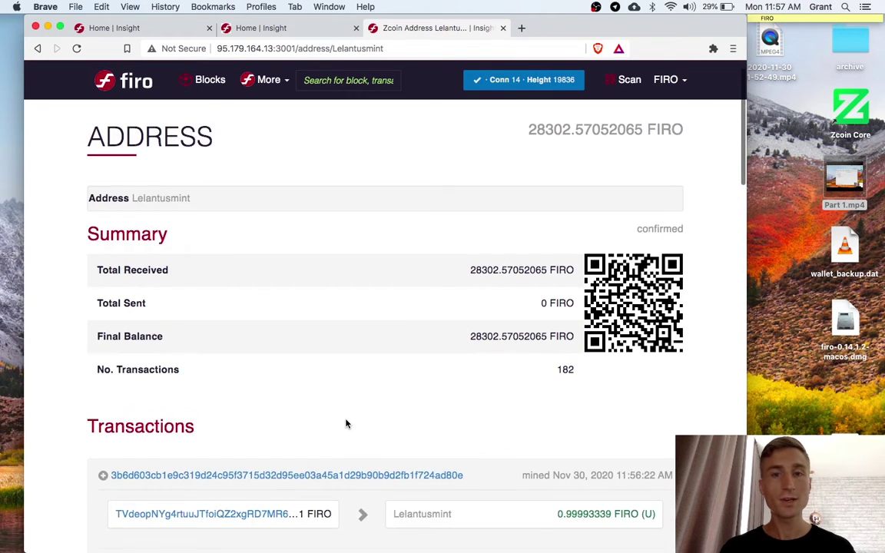
{"action": "scroll", "coordinate": [345, 423], "scroll_direction": "down", "scroll_amount": 15}
{"action": "scroll", "coordinate": [346, 424], "scroll_direction": "down", "scroll_amount": 7}
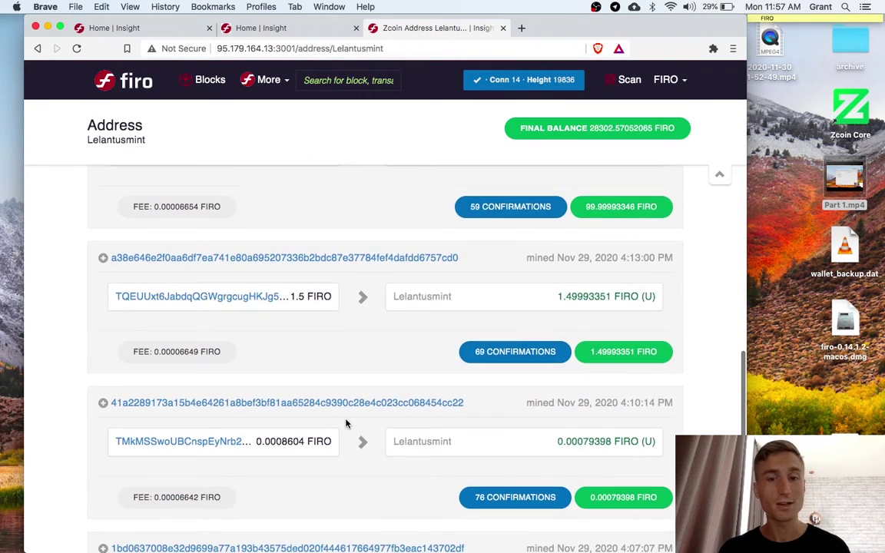
{"action": "scroll", "coordinate": [348, 425], "scroll_direction": "up", "scroll_amount": 4}
{"action": "scroll", "coordinate": [347, 425], "scroll_direction": "up", "scroll_amount": 20}
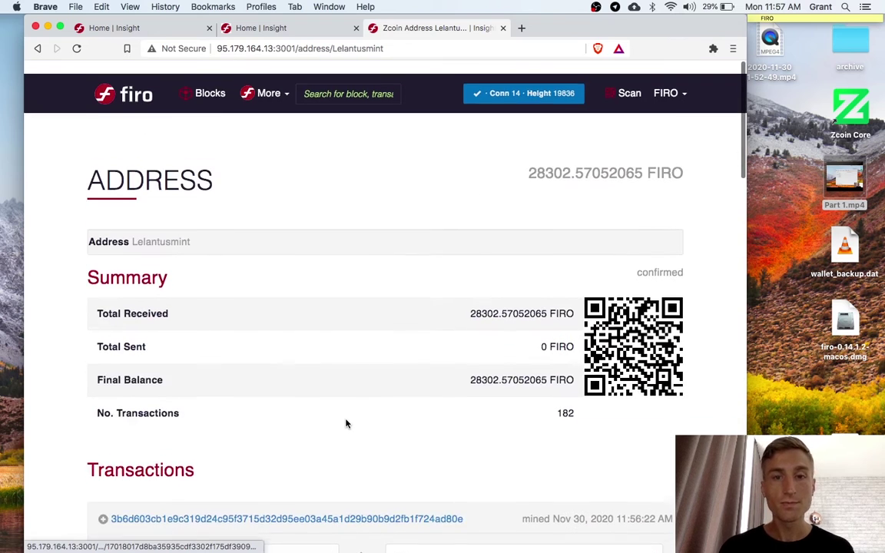
- Send 5 FIRO privately to the pasted transparent testnet address and confirm
{"action": "key", "text": "super+Tab"}
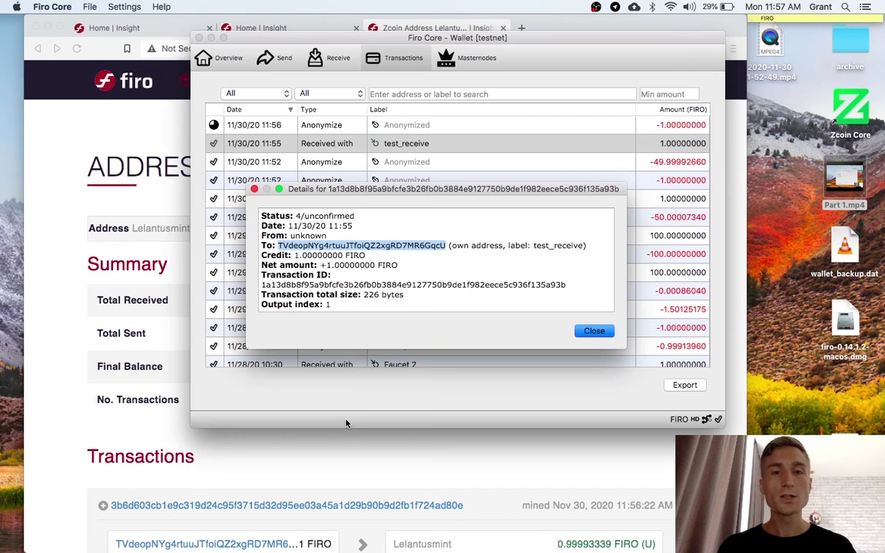
{"action": "left_click", "coordinate": [595, 330]}
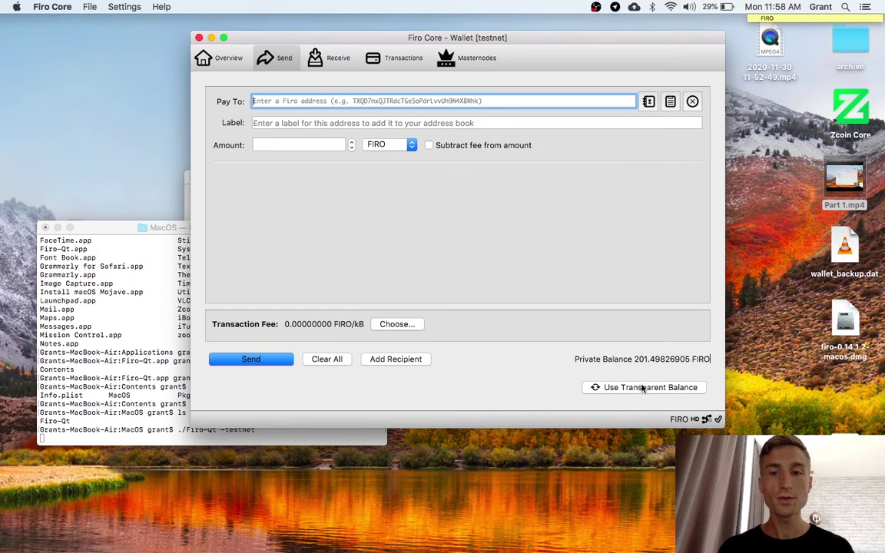
{"action": "type", "text": "TQEUUxt6JobdqQGWgrgcugHKJg5wLZxGAJ"}
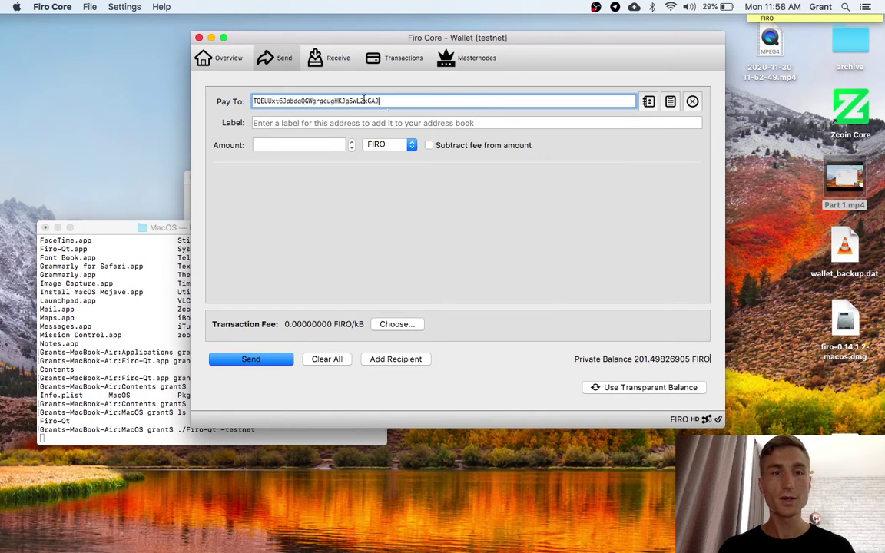
{"action": "left_click", "coordinate": [272, 359]}
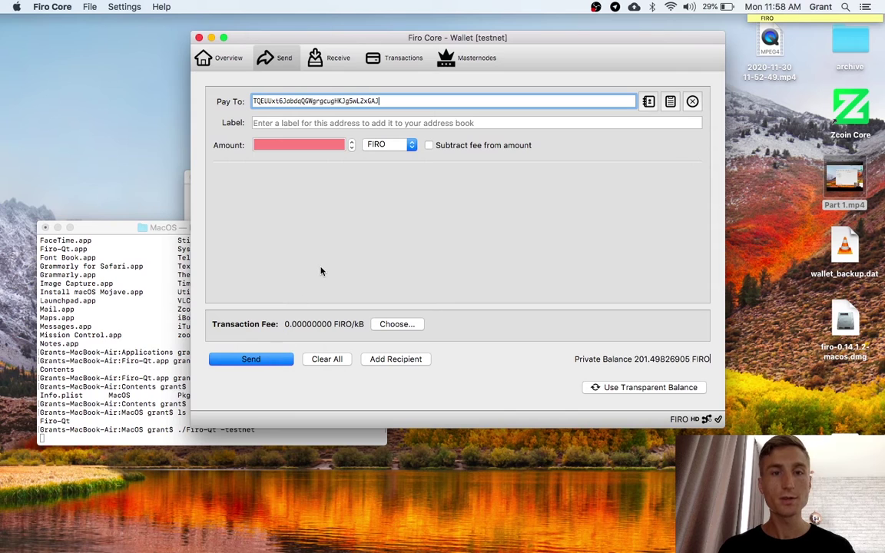
{"action": "left_click", "coordinate": [328, 146]}
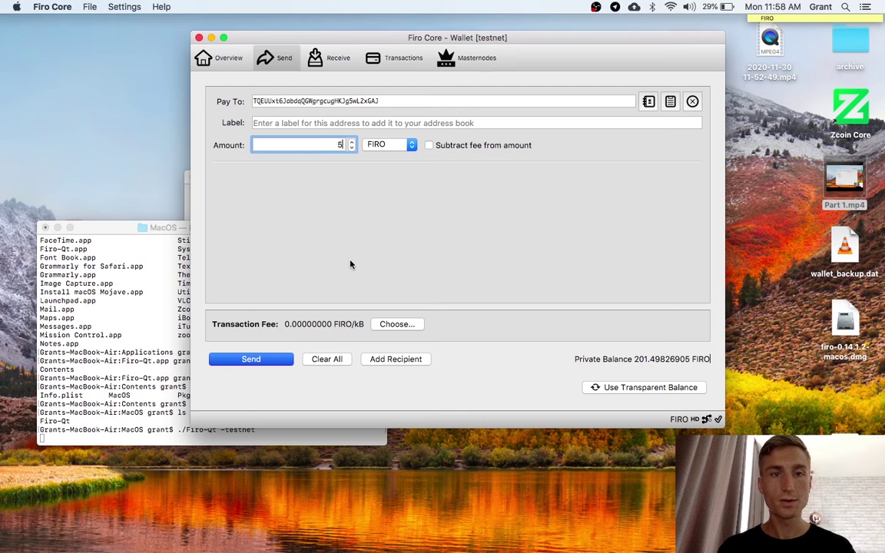
{"action": "key", "text": "Return"}
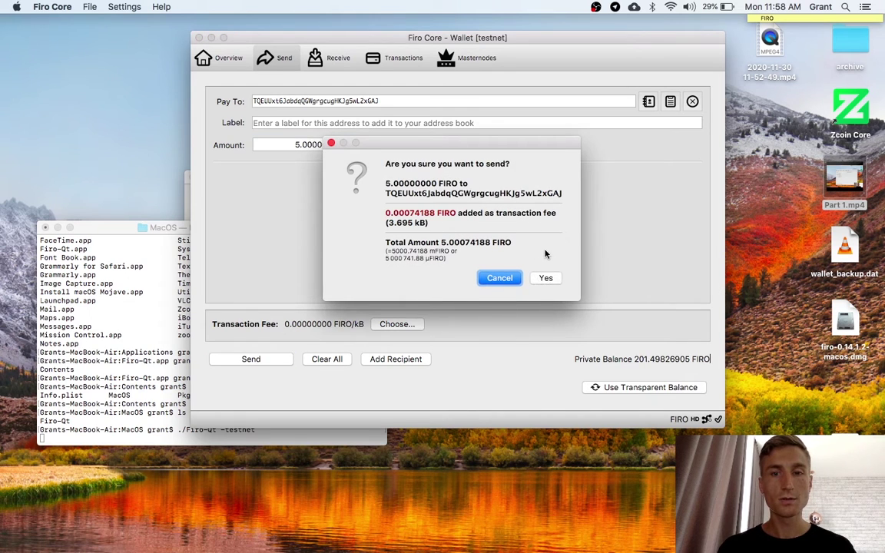
{"action": "left_click", "coordinate": [546, 278]}
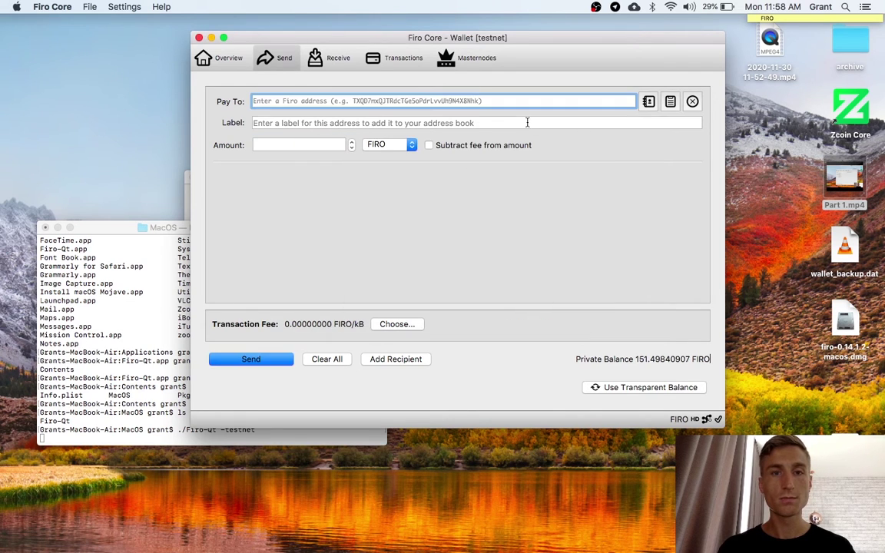
- Open the new 5 FIRO spend's details and select its transaction ID
{"action": "left_click", "coordinate": [394, 58]}
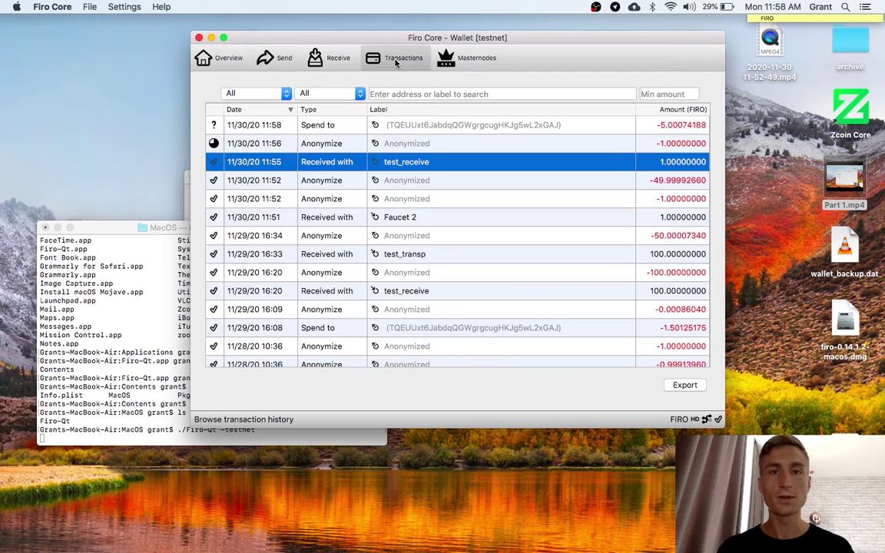
{"action": "double_click", "coordinate": [468, 128]}
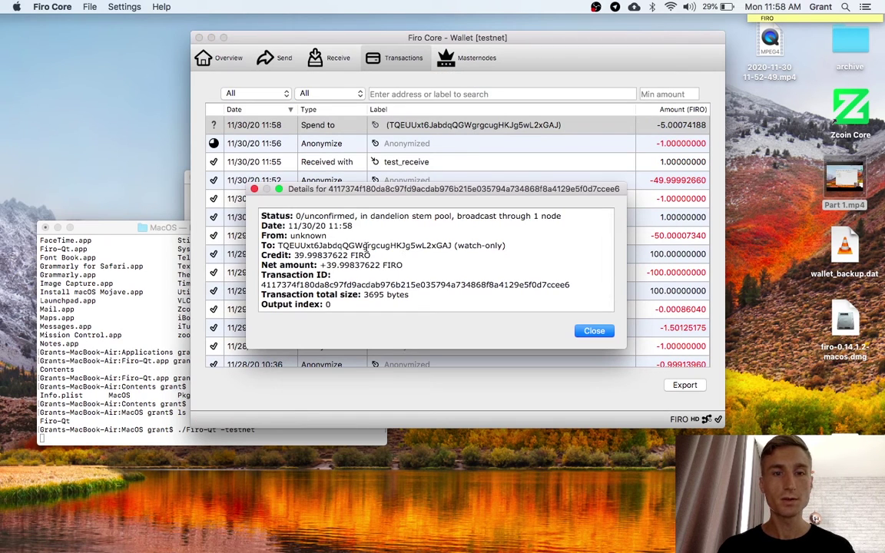
{"action": "double_click", "coordinate": [357, 286]}
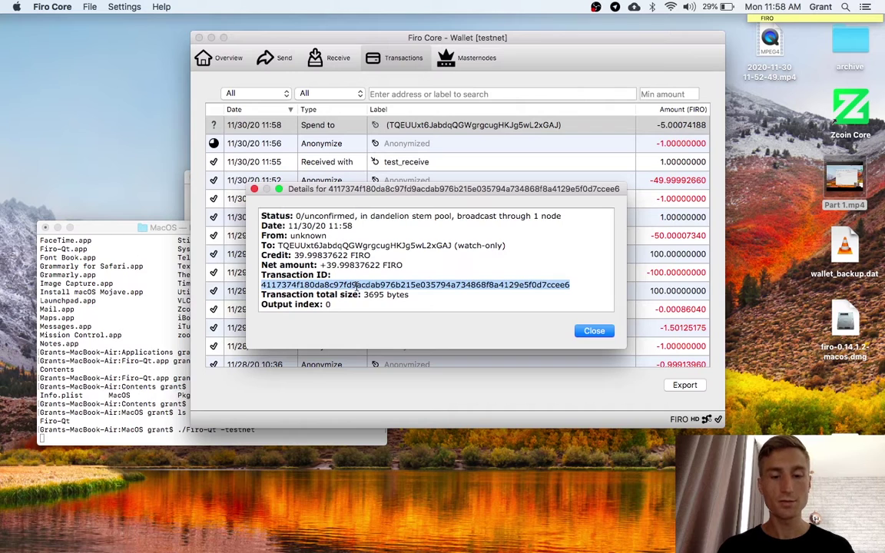
- Search the pasted 5 FIRO transaction ID in the Insight explorer
{"action": "left_click", "coordinate": [650, 526]}
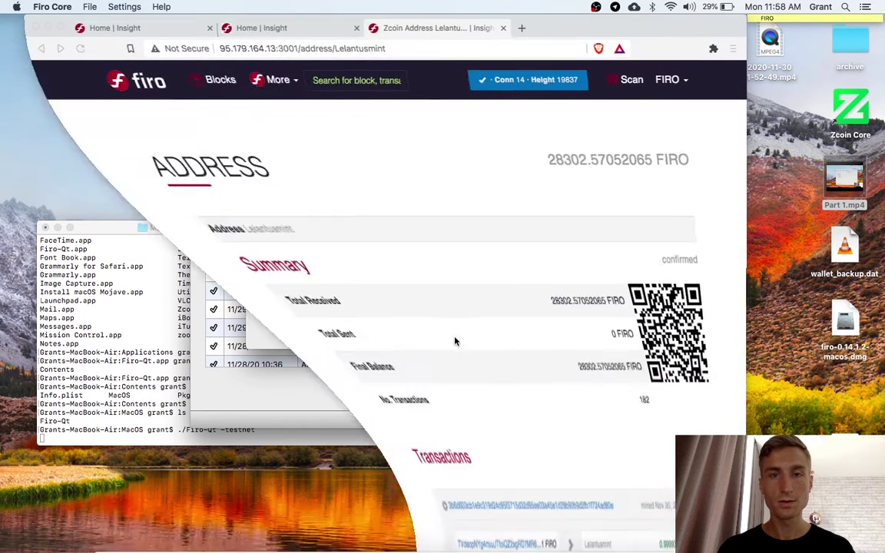
{"action": "left_click", "coordinate": [327, 80]}
{"action": "key", "text": "cmd+v"}
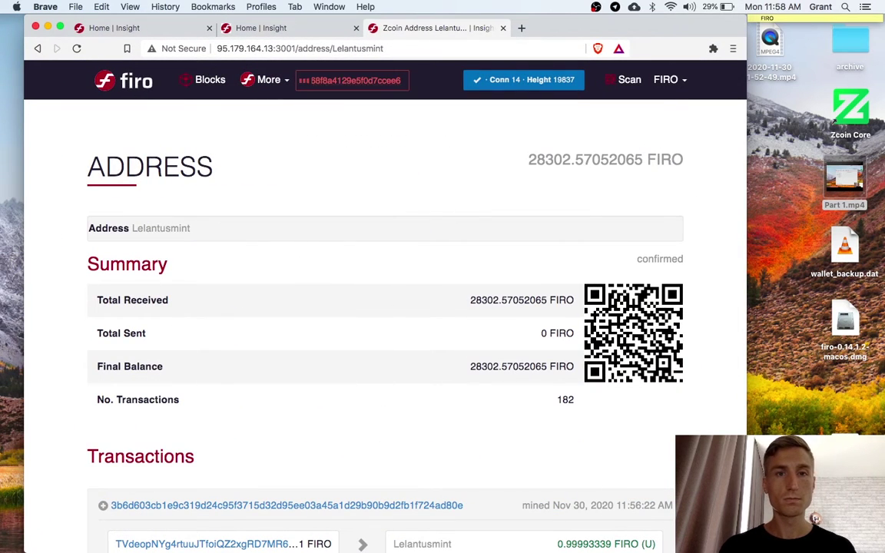
{"action": "key", "text": "Return"}
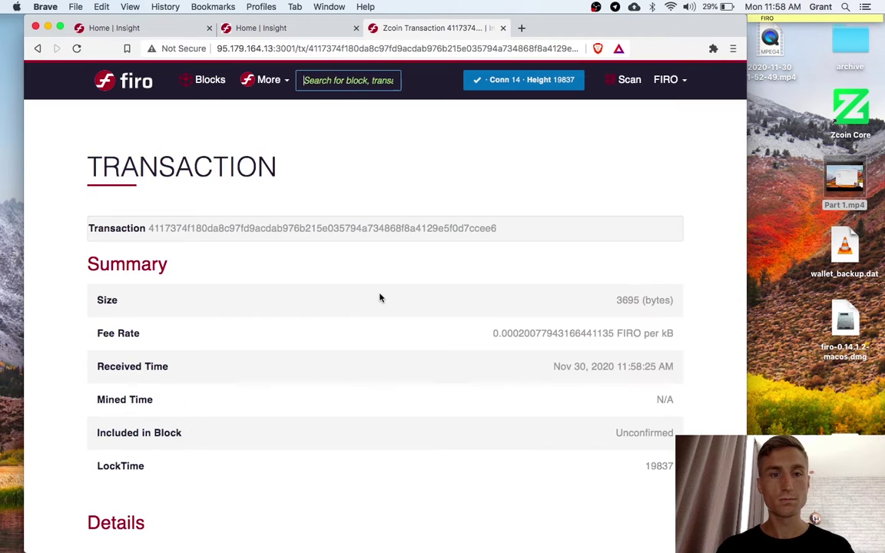
{"action": "scroll", "coordinate": [378, 298], "scroll_direction": "down", "scroll_amount": 5}
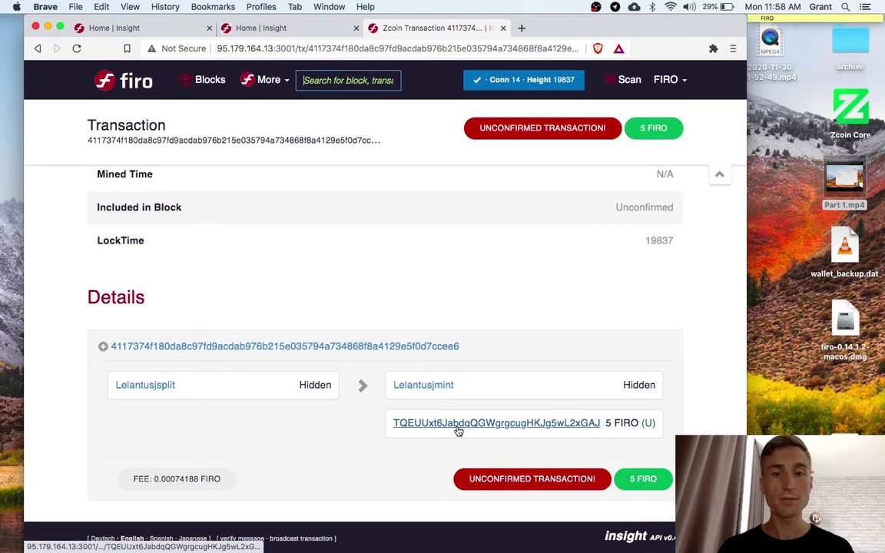
- Inspect the Lelantusjsplit address page, then return to the 5 FIRO transaction page
{"action": "left_click", "coordinate": [162, 388]}
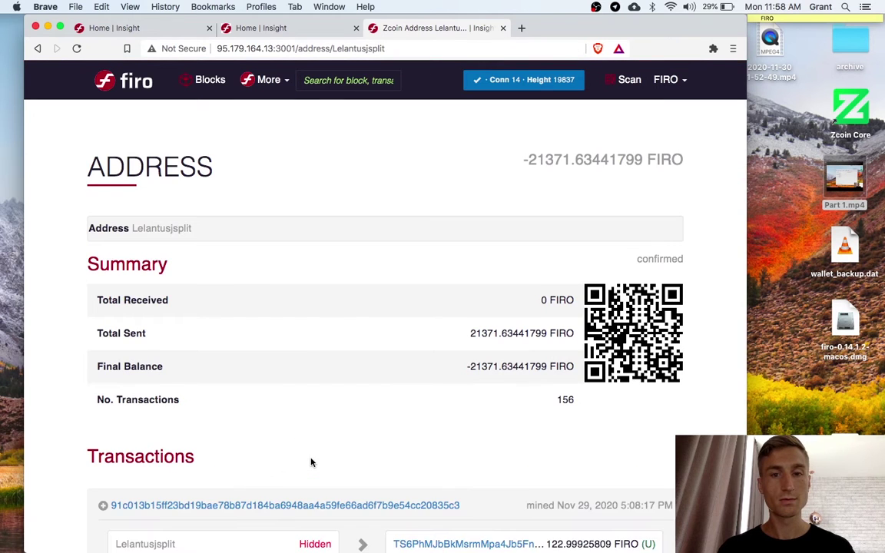
{"action": "scroll", "coordinate": [312, 462], "scroll_direction": "down", "scroll_amount": 5}
{"action": "scroll", "coordinate": [312, 462], "scroll_direction": "down", "scroll_amount": 5}
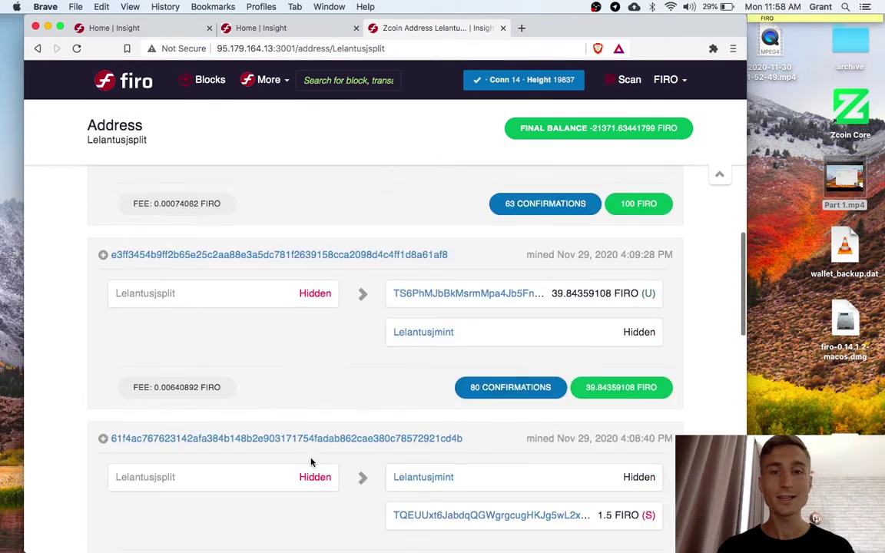
{"action": "scroll", "coordinate": [311, 461], "scroll_direction": "up", "scroll_amount": 10}
{"action": "key", "text": "super+bracketleft"}
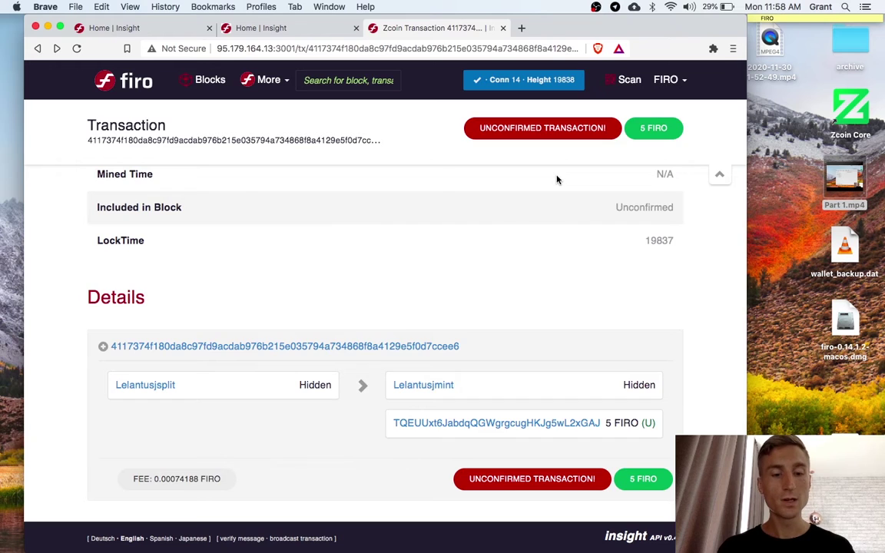
{"action": "key", "text": "super+Tab"}
- Tick Enable lelantus manual-anonymize page in Preferences' Wallet options and open the Lelantus page
{"action": "left_click", "coordinate": [535, 300]}
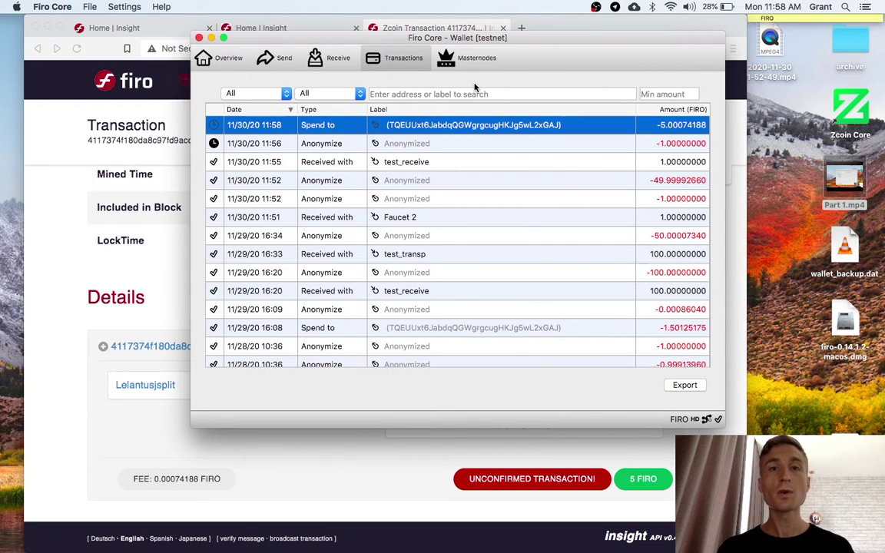
{"action": "left_click", "coordinate": [89, 6]}
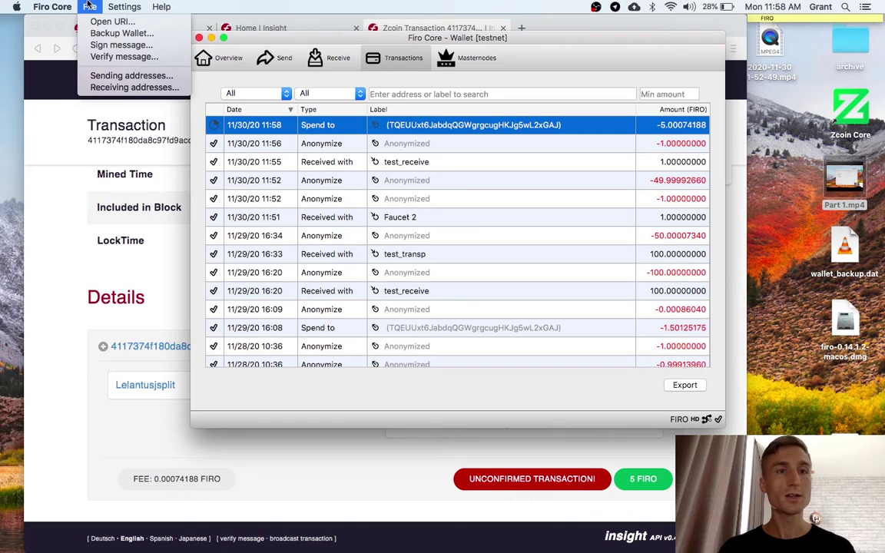
{"action": "left_click", "coordinate": [89, 5]}
{"action": "left_click", "coordinate": [89, 6]}
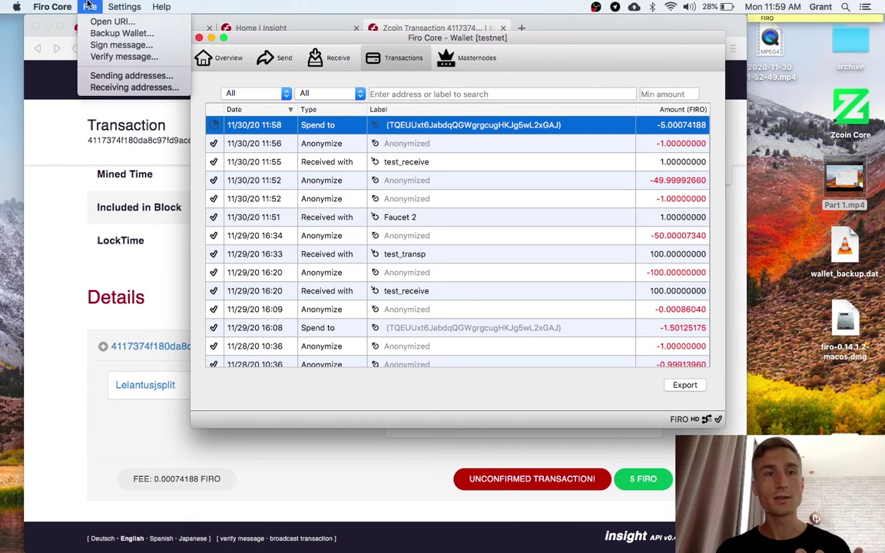
{"action": "mouse_move", "coordinate": [55, 5]}
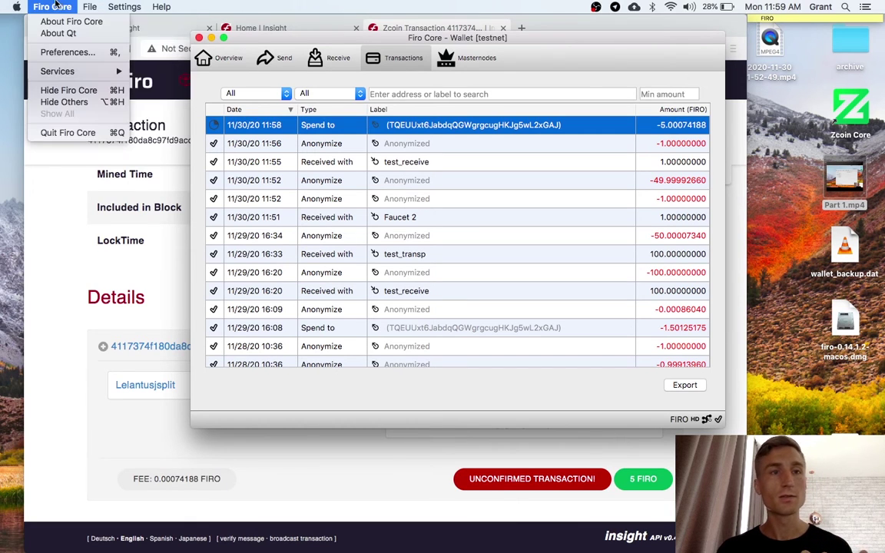
{"action": "left_click", "coordinate": [57, 52]}
{"action": "left_click_drag", "start_coordinate": [370, 86], "coordinate": [147, 106]}
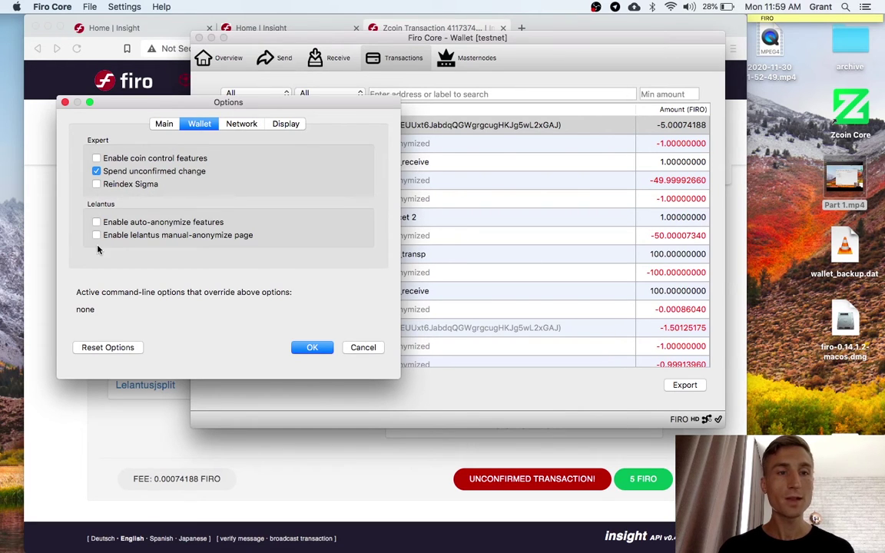
{"action": "left_click", "coordinate": [311, 347]}
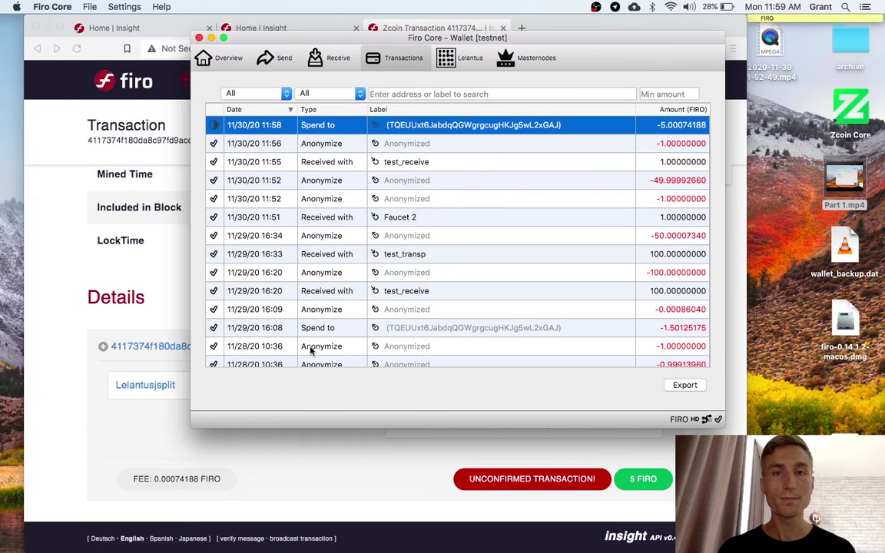
{"action": "left_click", "coordinate": [468, 67]}
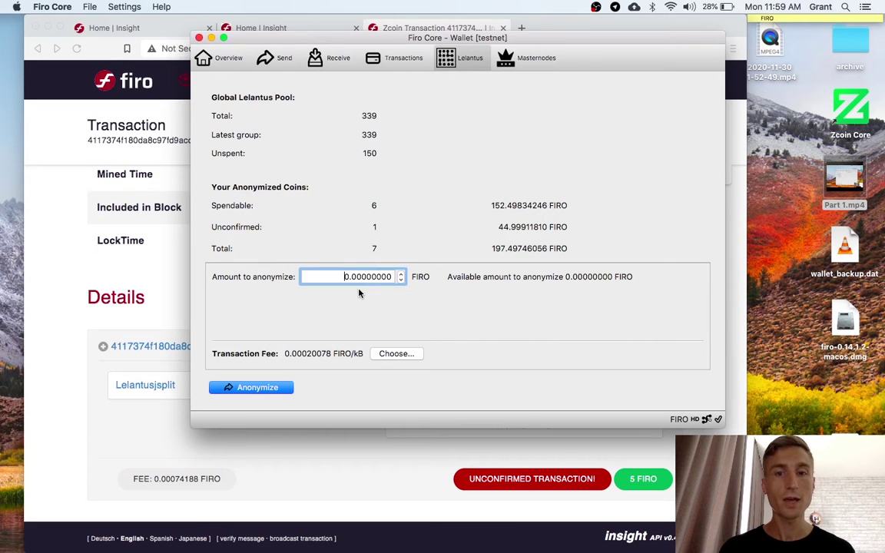
- Request a new receiving address labelled 'test_transp_receive' and copy it
{"action": "left_click", "coordinate": [330, 57]}
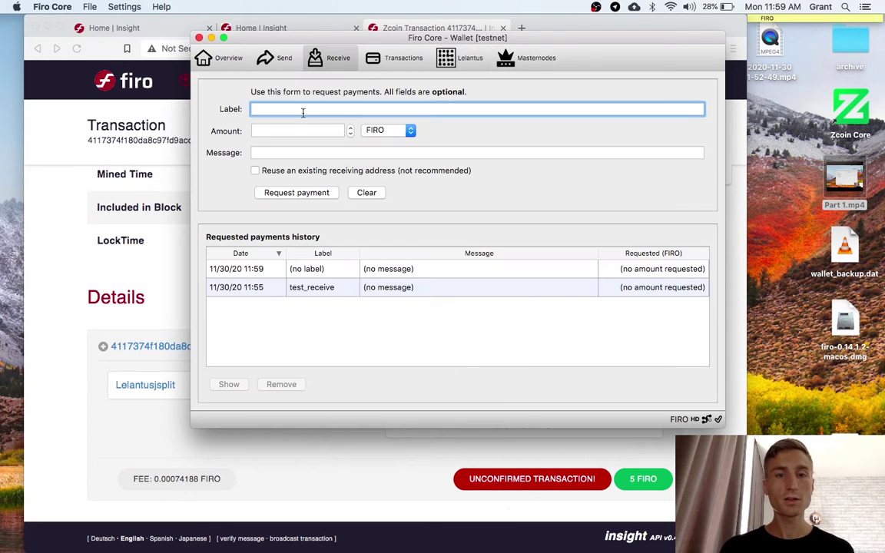
{"action": "type", "text": "test_t"}
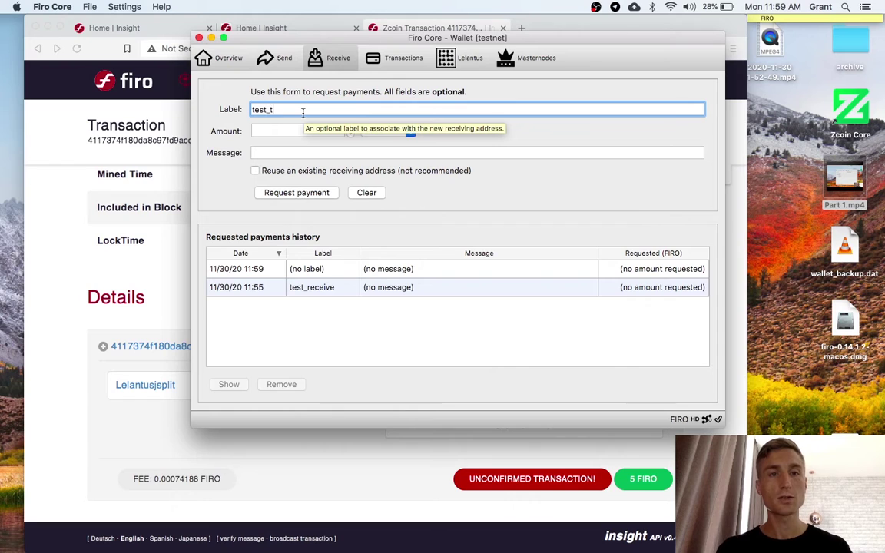
{"action": "type", "text": "ransp_receive"}
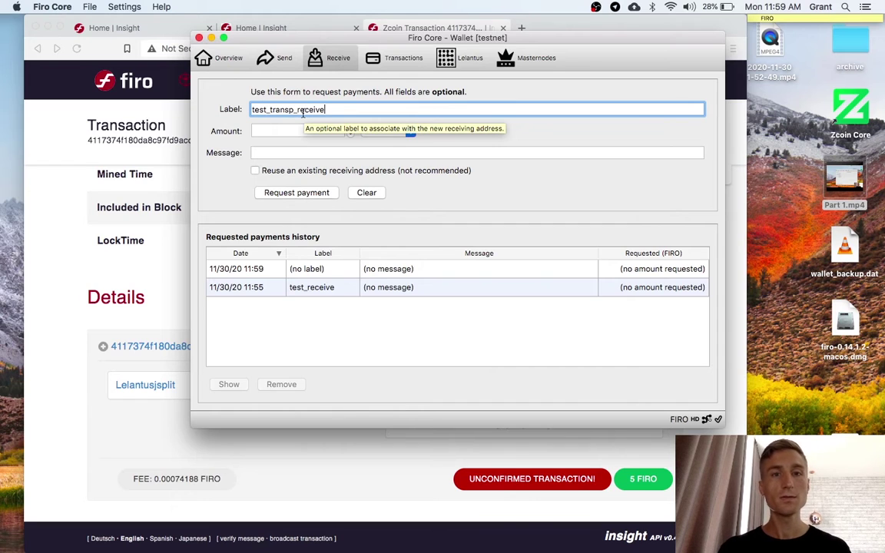
{"action": "left_click", "coordinate": [296, 192]}
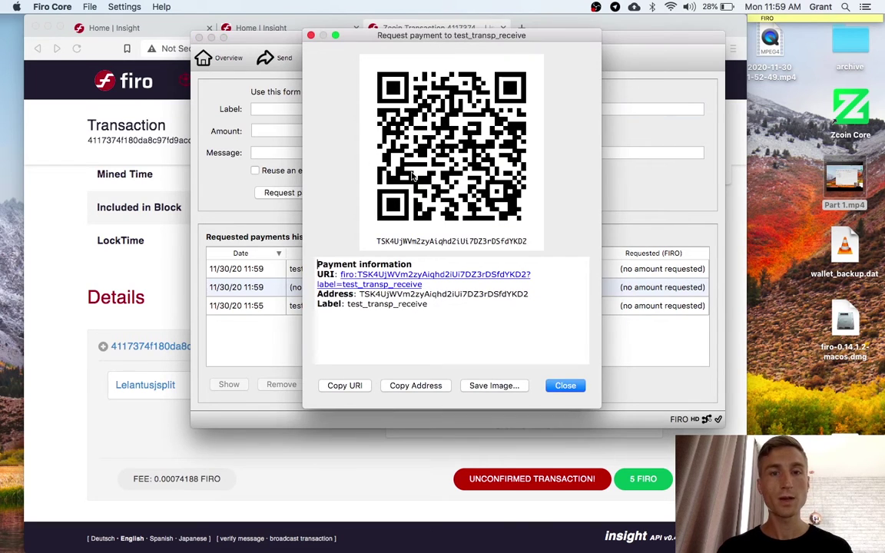
{"action": "double_click", "coordinate": [441, 298]}
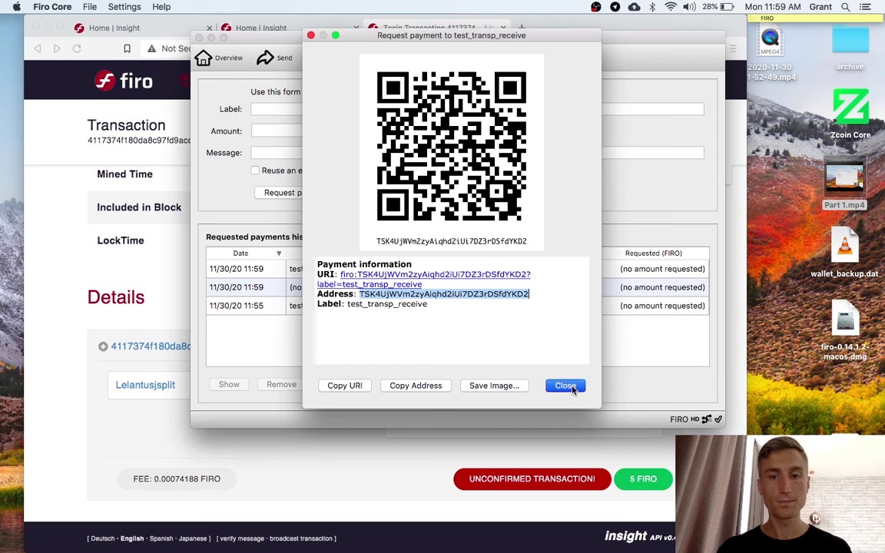
{"action": "left_click", "coordinate": [565, 385]}
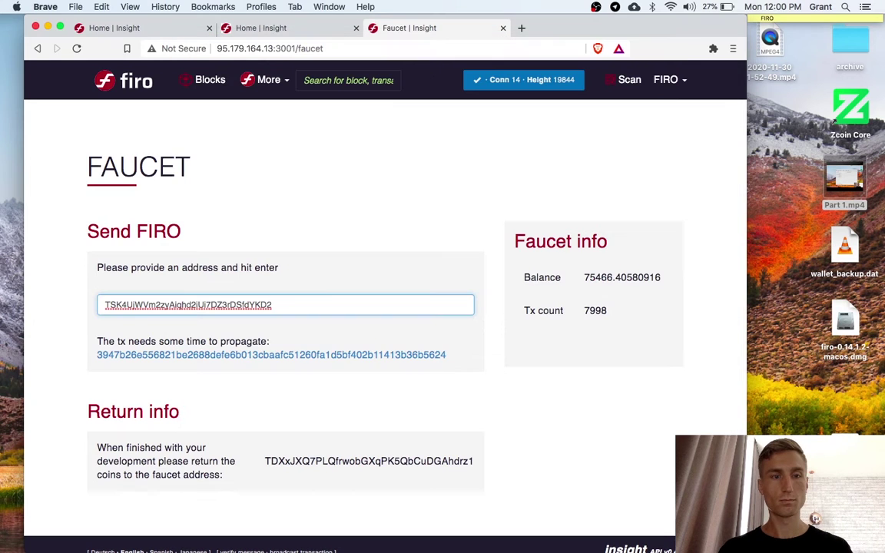
- Open the details of the incoming 1 FIRO transaction in Transactions
{"action": "key", "text": "super+Tab"}
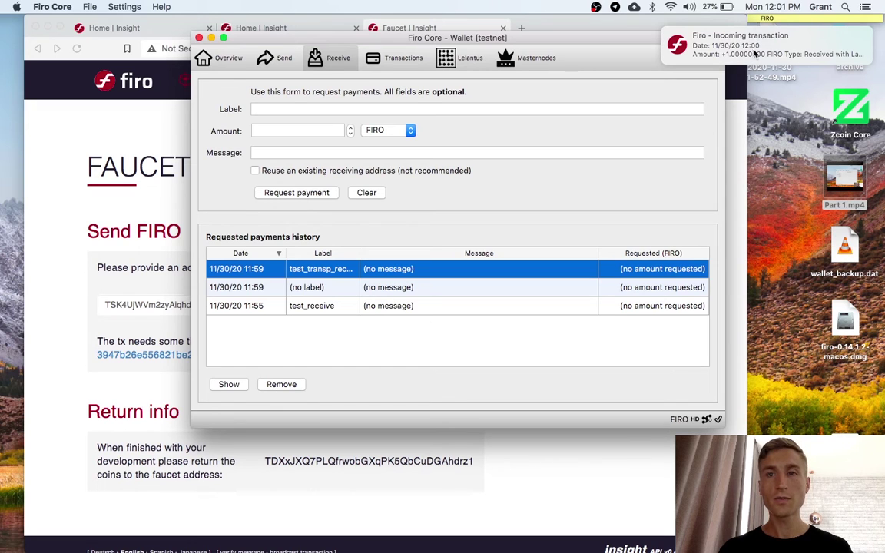
{"action": "left_click", "coordinate": [223, 60]}
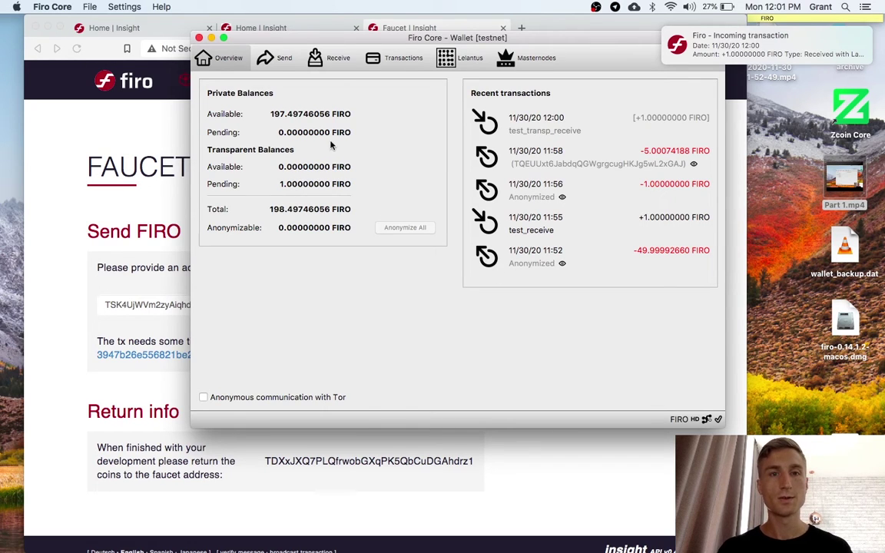
{"action": "left_click", "coordinate": [394, 63]}
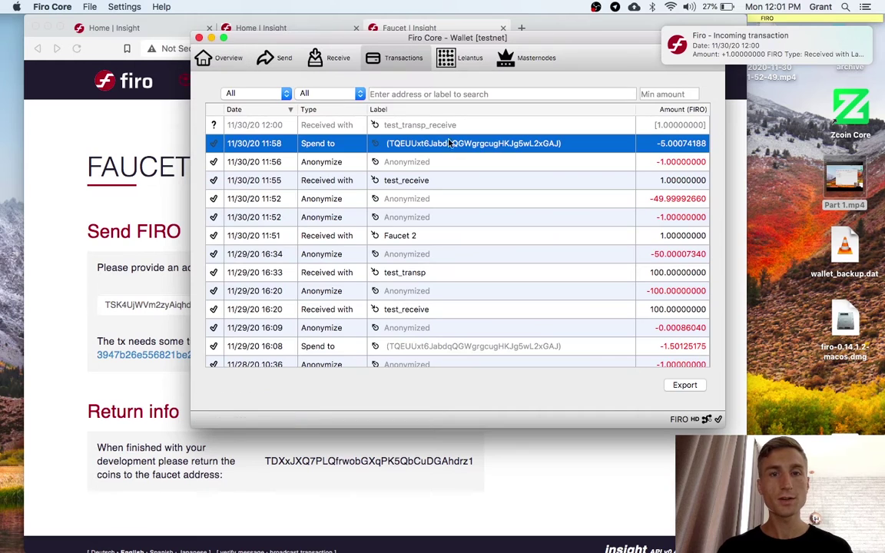
{"action": "double_click", "coordinate": [409, 124]}
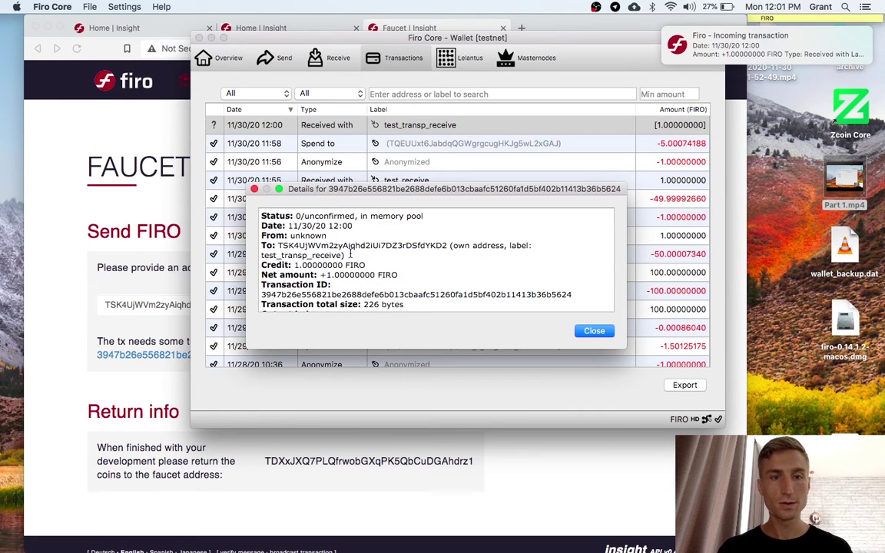
- Search the incoming transaction ID in Insight and select the wallet's receiving address among its outputs
{"action": "double_click", "coordinate": [368, 295]}
{"action": "key", "text": "super+c"}
{"action": "left_click", "coordinate": [40, 188]}
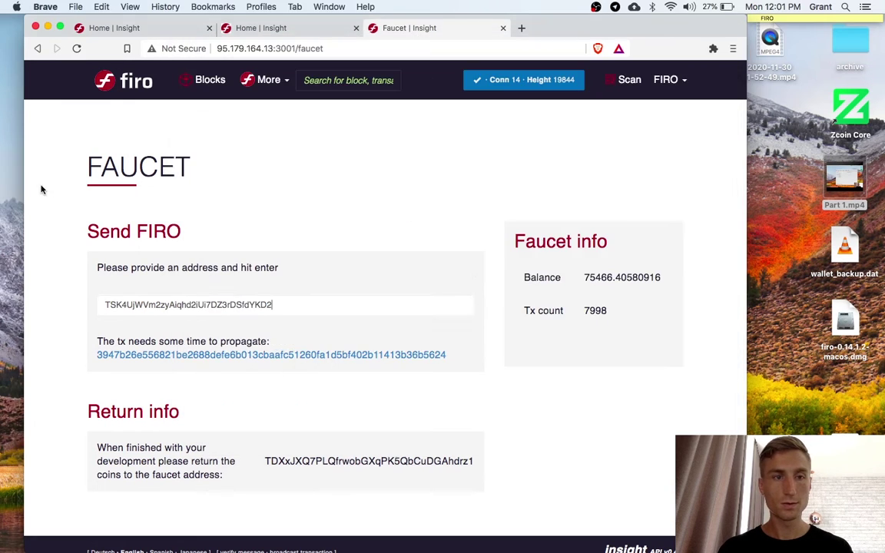
{"action": "left_click", "coordinate": [364, 80]}
{"action": "key", "text": "super+v"}
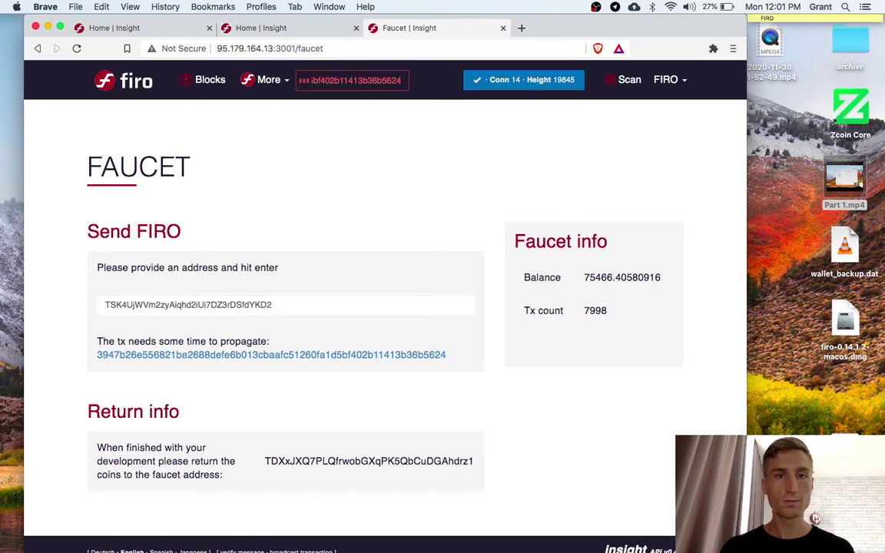
{"action": "key", "text": "Return"}
{"action": "scroll", "coordinate": [305, 236], "scroll_direction": "down", "scroll_amount": 2}
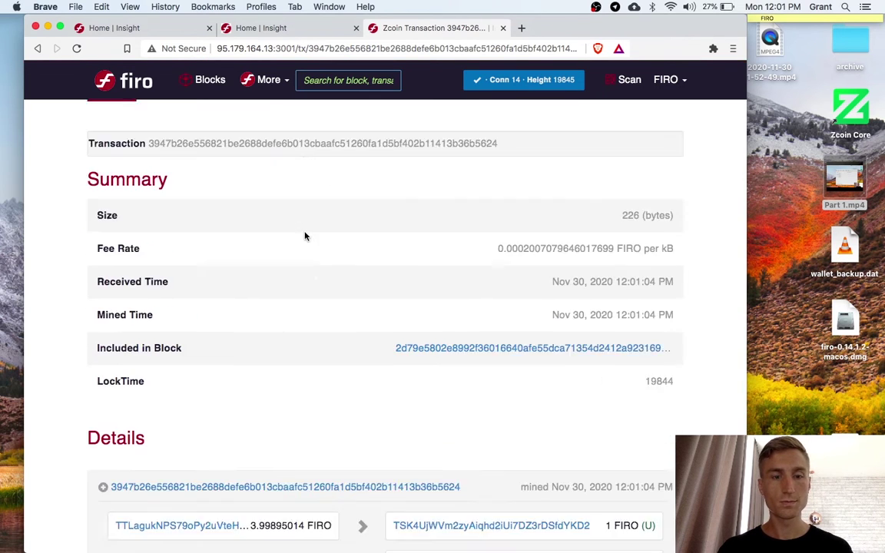
{"action": "scroll", "coordinate": [305, 236], "scroll_direction": "down", "scroll_amount": 3}
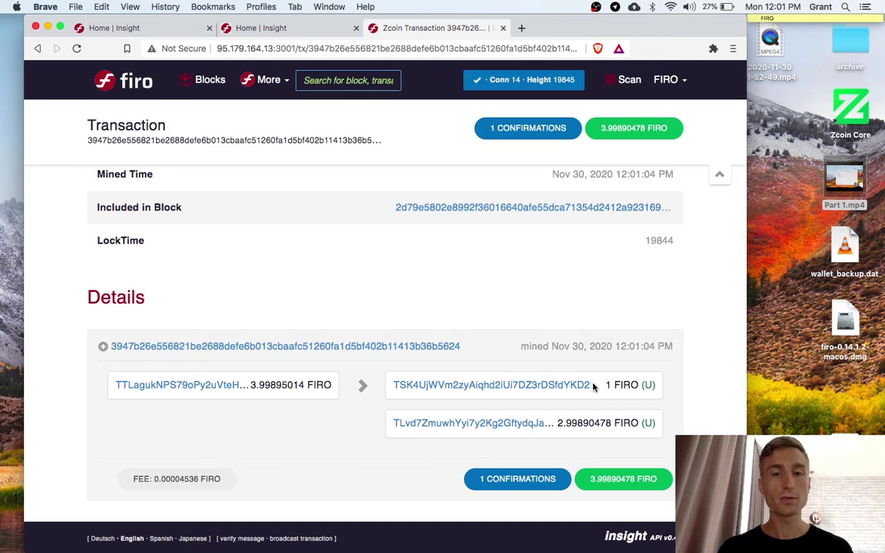
{"action": "left_click_drag", "start_coordinate": [593, 387], "coordinate": [393, 388]}
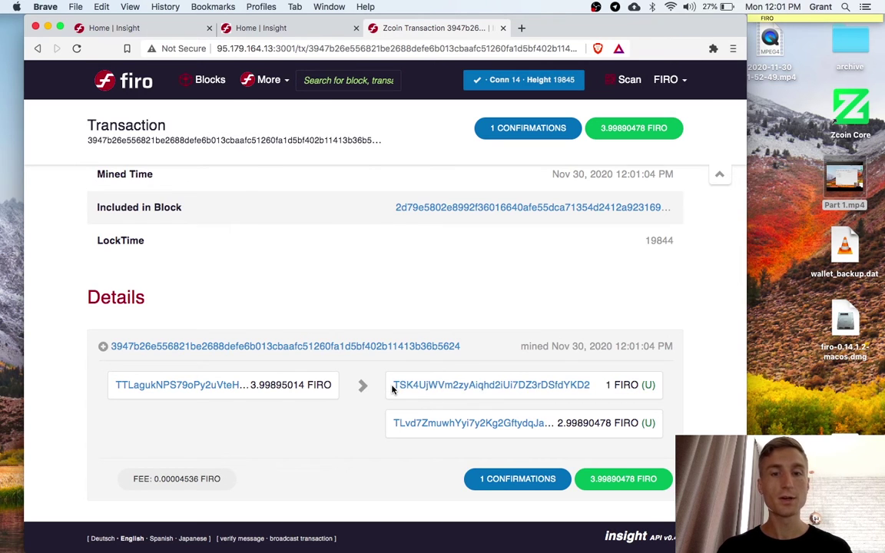
{"action": "key", "text": "super+Tab"}
- Anonymize 0.9999 FIRO via Lelantus after the full 1 FIRO exceeds the balance
{"action": "left_click", "coordinate": [595, 331]}
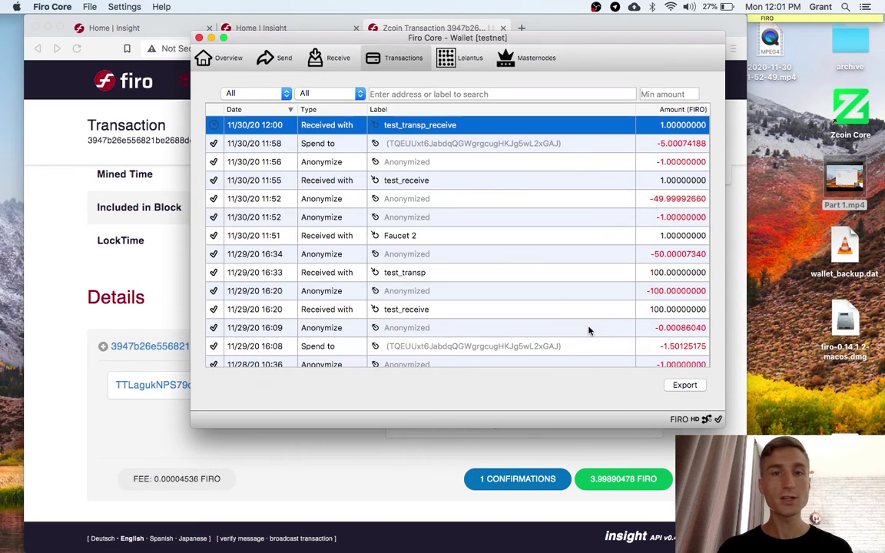
{"action": "left_click", "coordinate": [456, 58]}
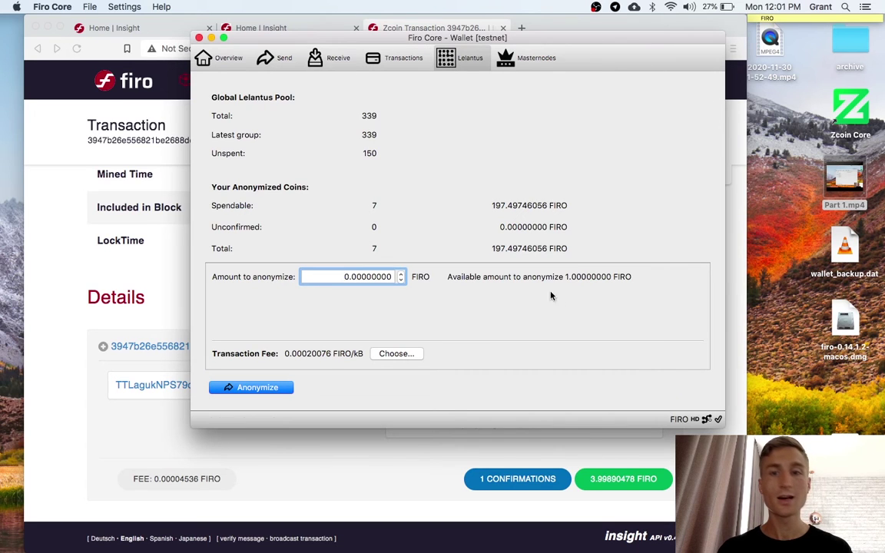
{"action": "left_click", "coordinate": [400, 274]}
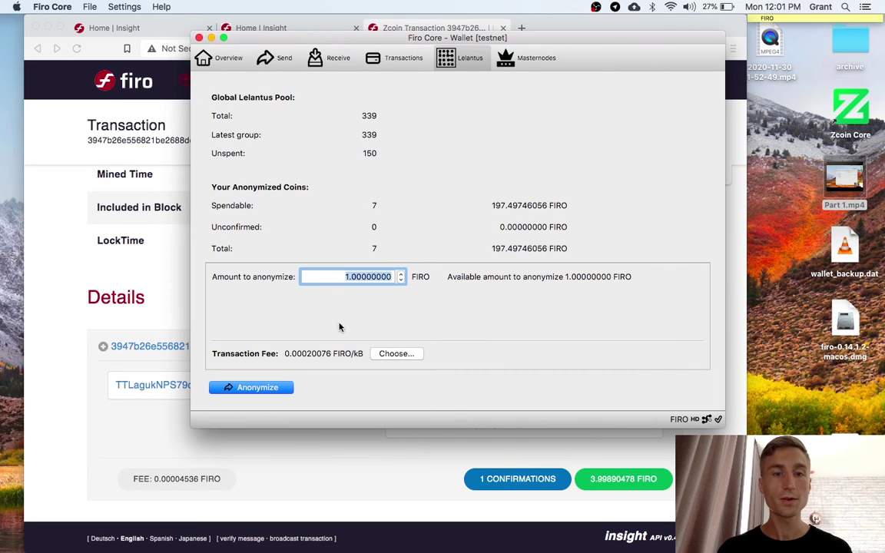
{"action": "left_click", "coordinate": [238, 388]}
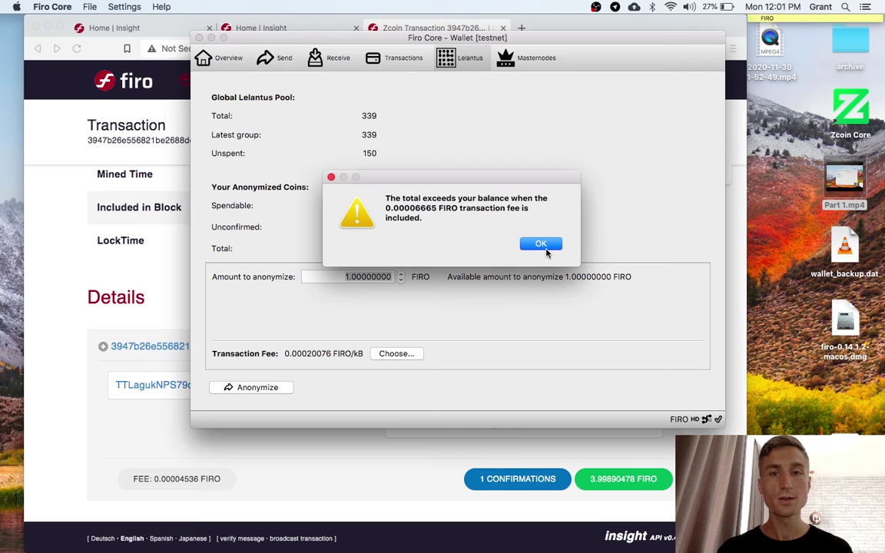
{"action": "left_click", "coordinate": [545, 249]}
{"action": "left_click", "coordinate": [400, 281]}
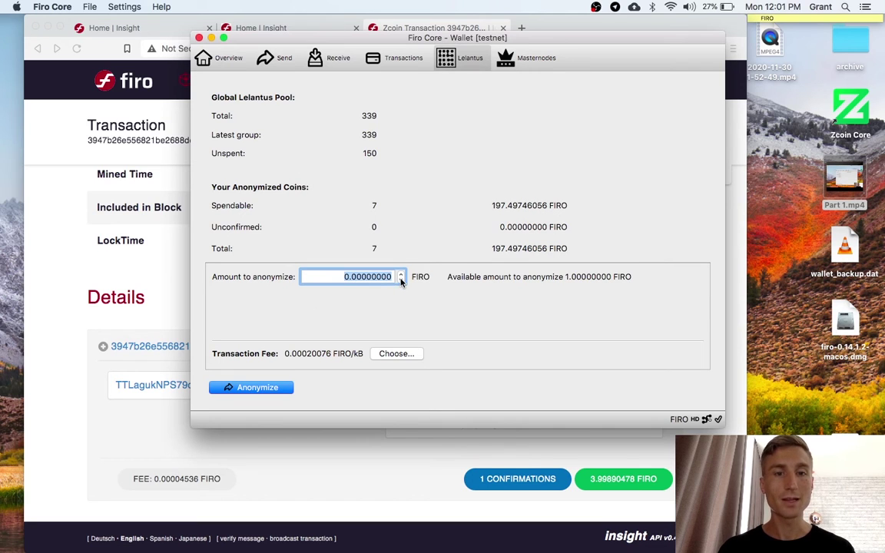
{"action": "type", "text": "1"}
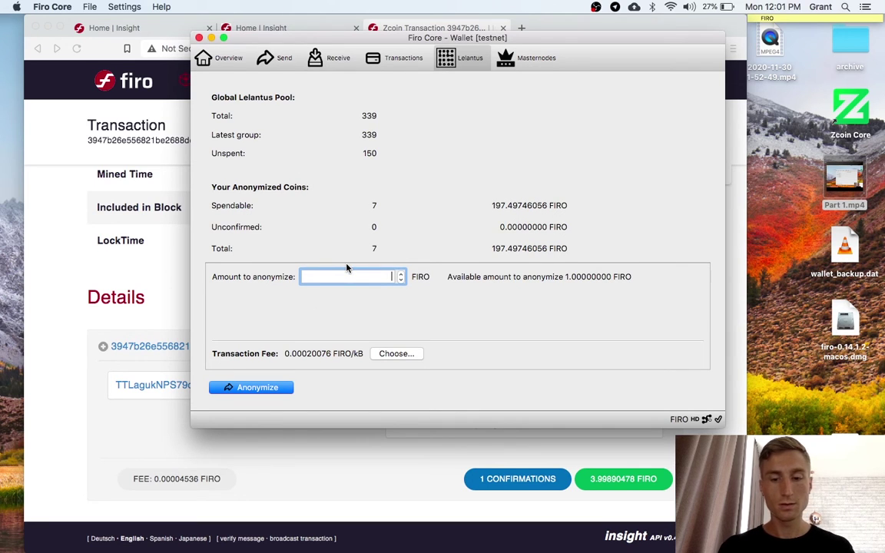
{"action": "type", "text": "9999"}
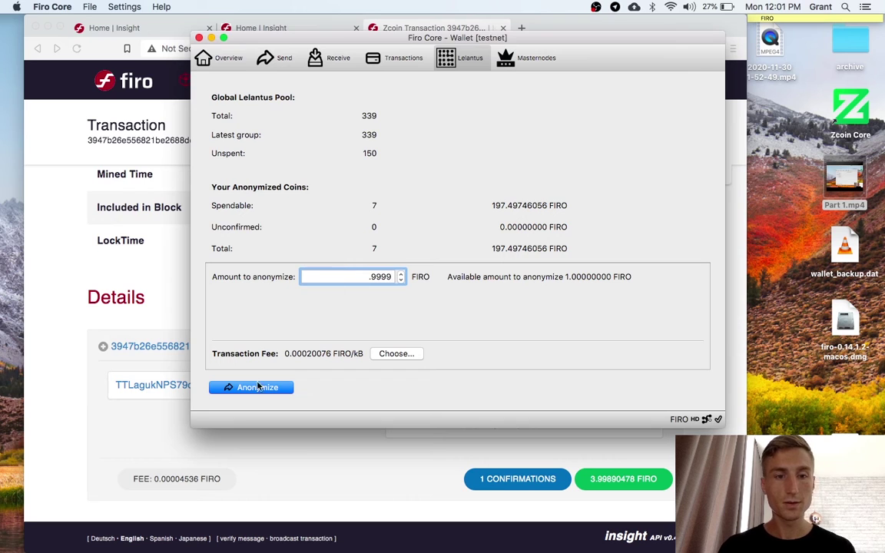
{"action": "left_click", "coordinate": [234, 387]}
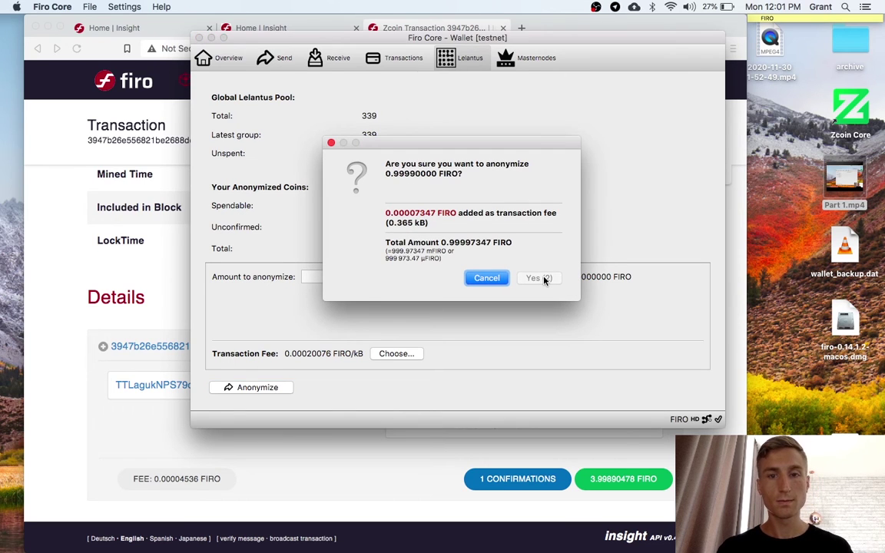
{"action": "left_click", "coordinate": [544, 280]}
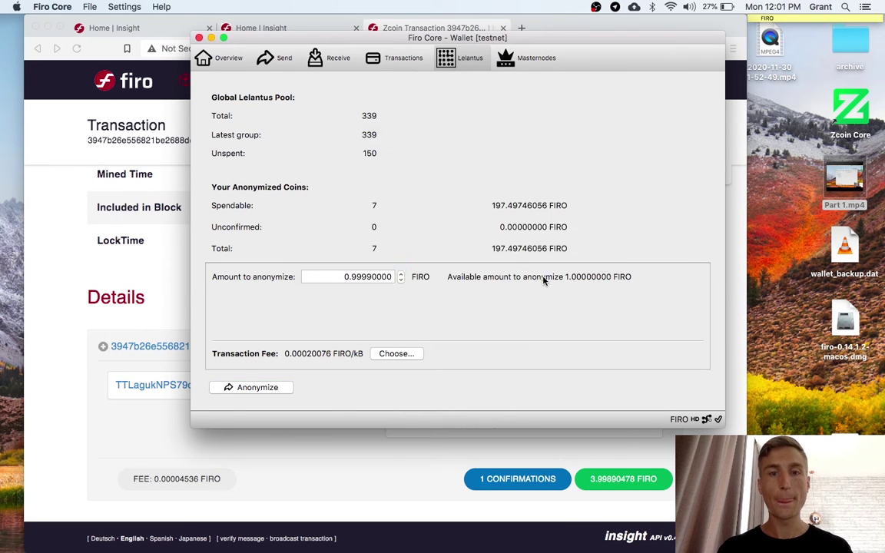
{"action": "left_click", "coordinate": [219, 57]}
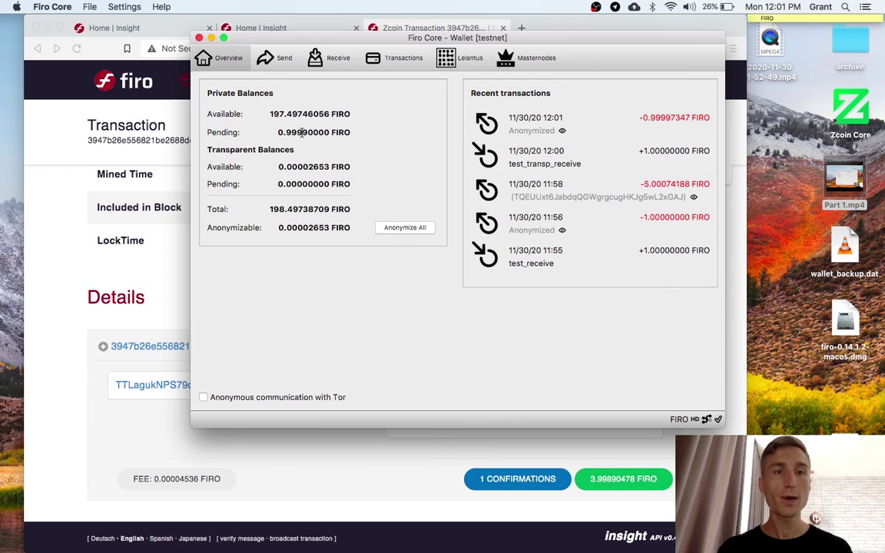
- View the receiving address's explorer page showing the unconfirmed 0.9999 FIRO Lelantusmint spend
{"action": "key", "text": "super+Tab"}
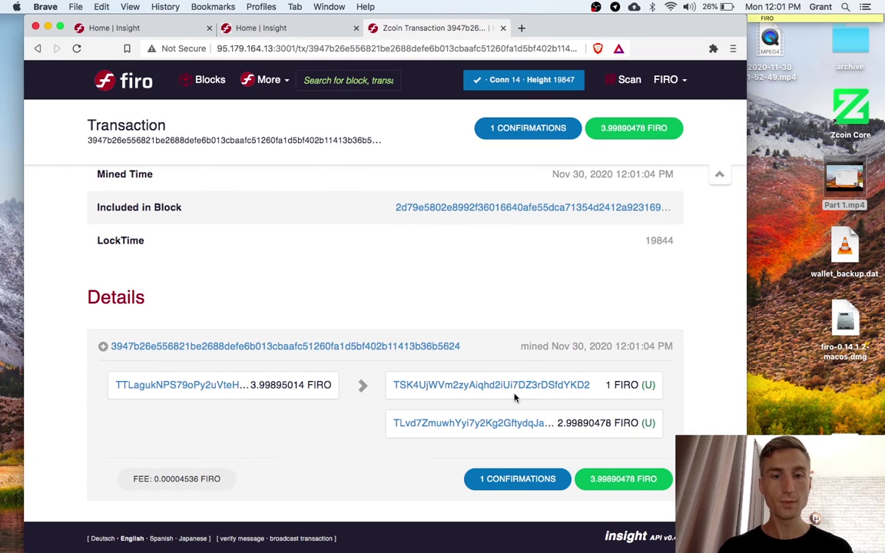
{"action": "left_click", "coordinate": [492, 386]}
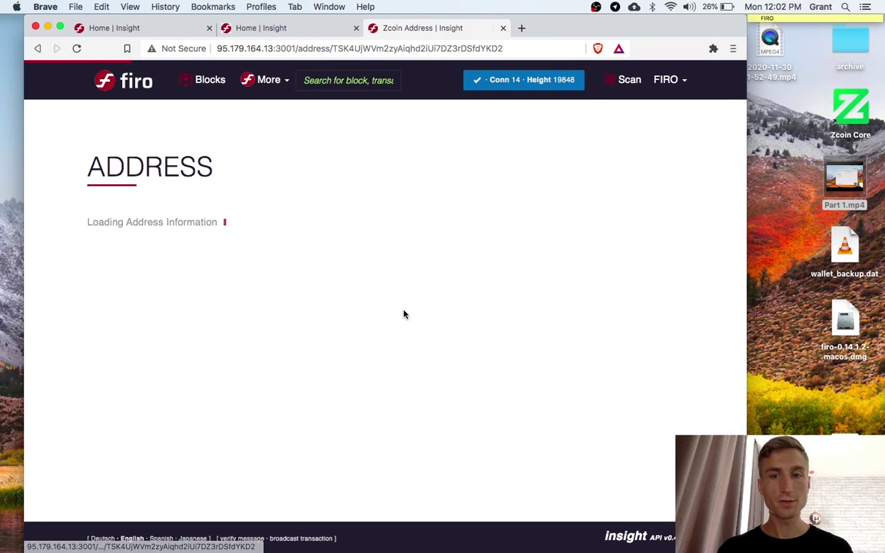
{"action": "scroll", "coordinate": [405, 313], "scroll_direction": "down", "scroll_amount": 5}
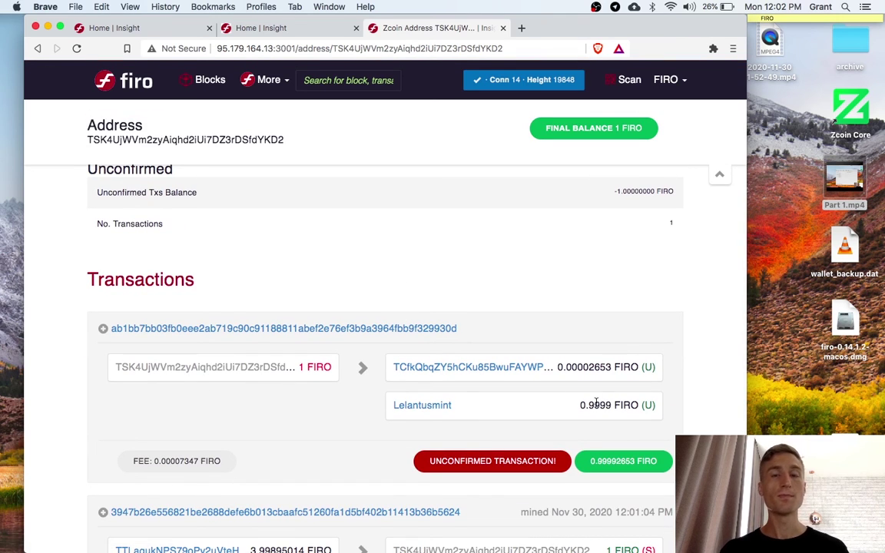
{"action": "key", "text": "super+Tab"}
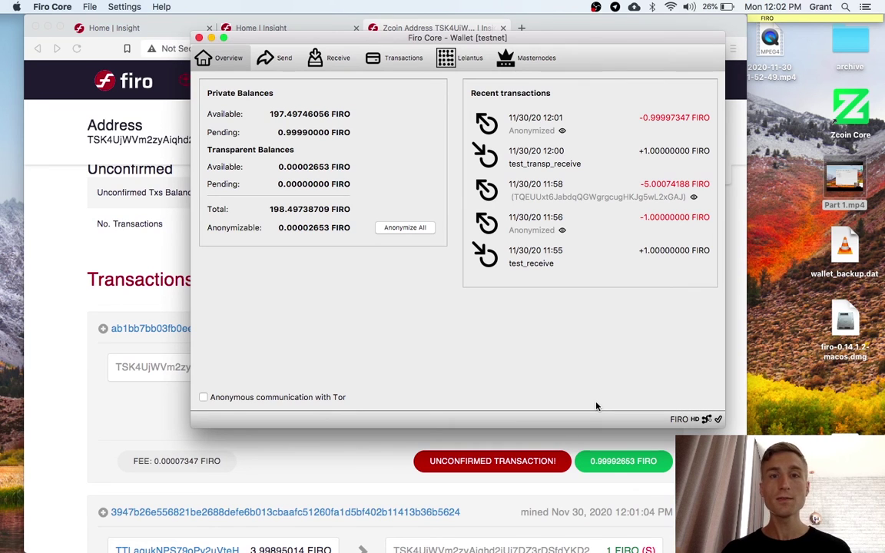